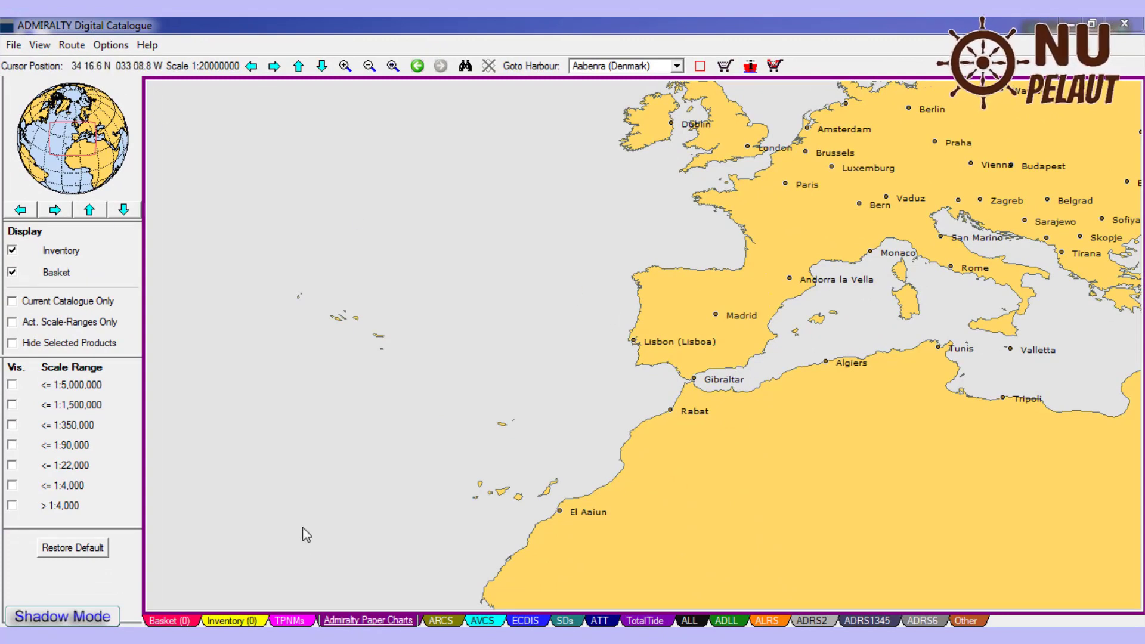
# Step: Check the basket contents, and show the Admiralty Paper Charts coverage for scale ranges <= 1:5,000,000, <= 1:1,500,000 and <= 1:350,000
pyautogui.click(172, 622)
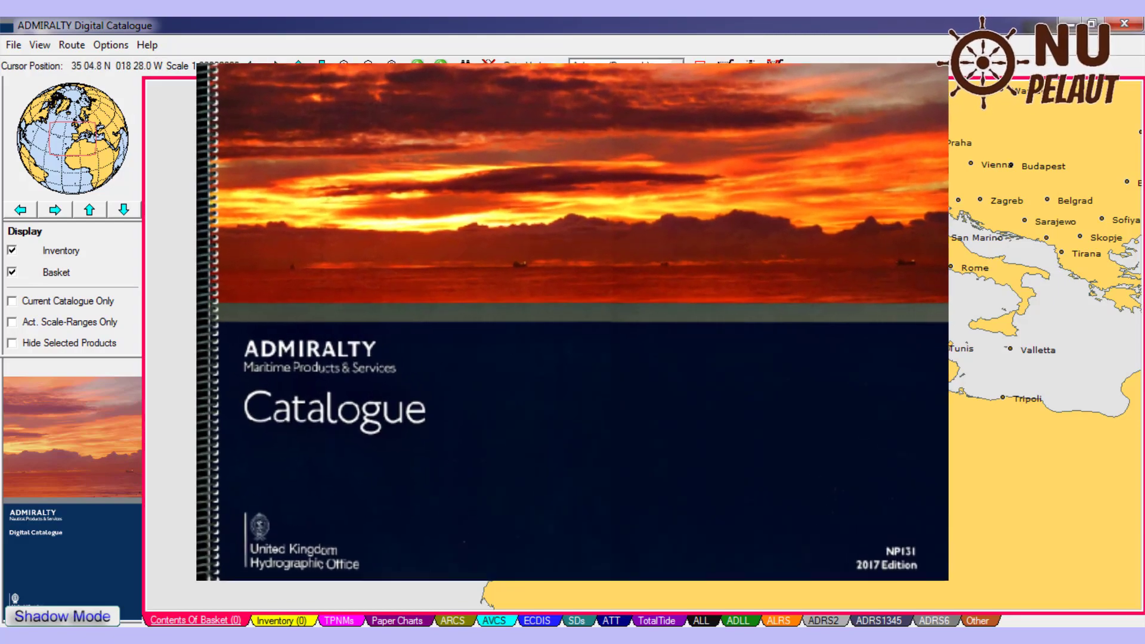
pyautogui.click(402, 619)
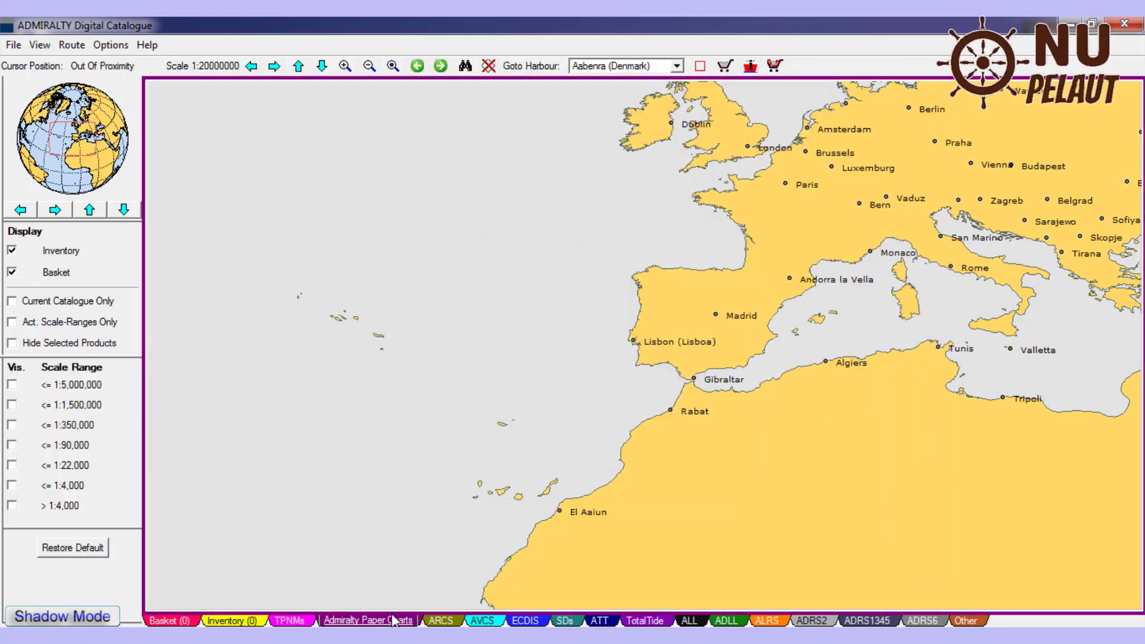
pyautogui.click(12, 384)
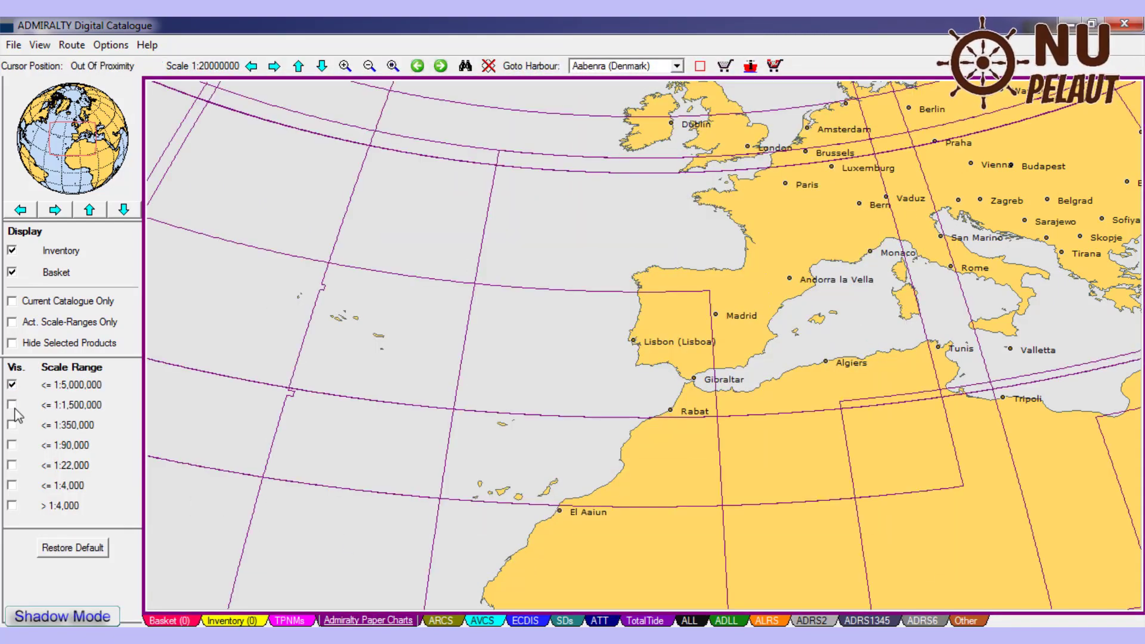
pyautogui.click(12, 405)
pyautogui.click(12, 425)
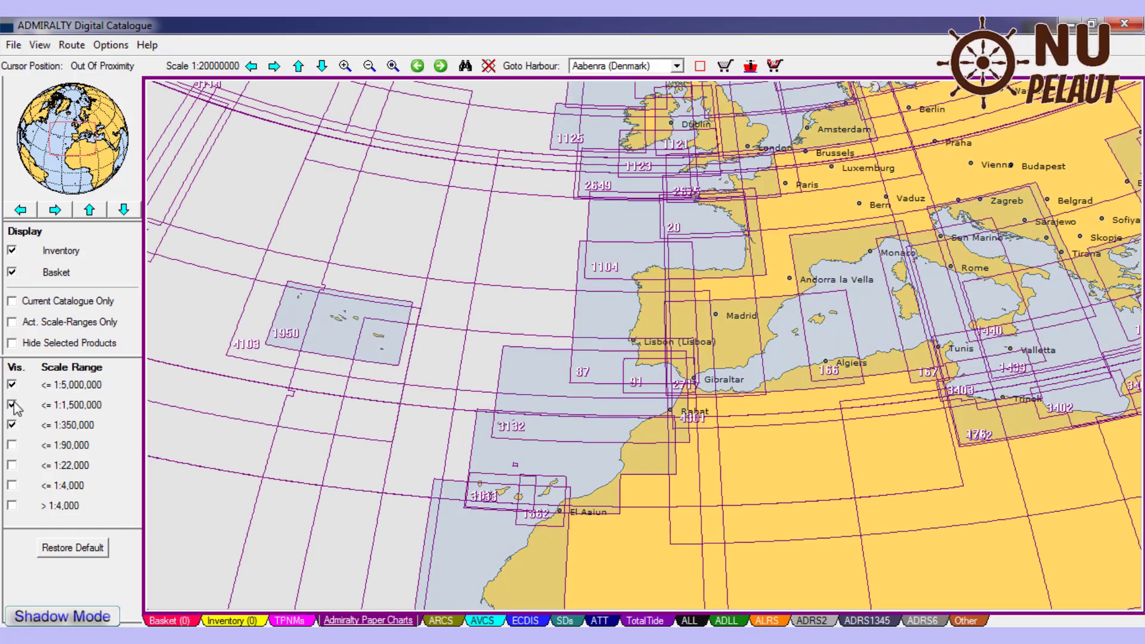
# Step: Hide the paper chart coverage for the <= 1:1,500,000, <= 1:5,000,000 and <= 1:350,000 scale ranges
pyautogui.click(12, 405)
pyautogui.click(12, 385)
pyautogui.click(12, 425)
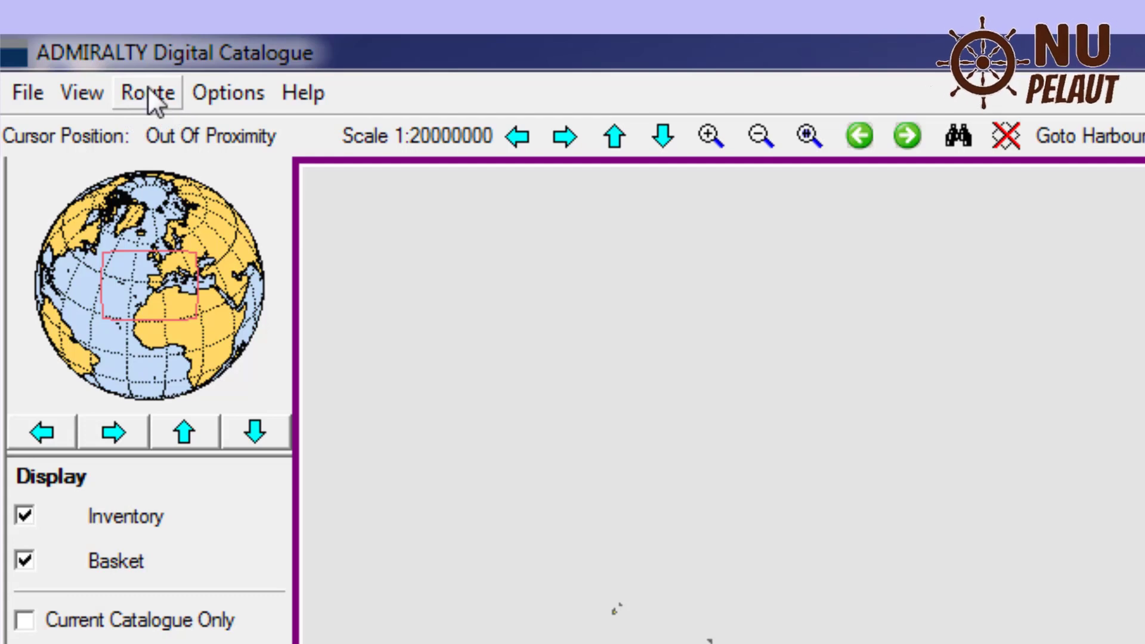
# Step: Turn off Edit Route mode and start creating a new route
pyautogui.click(150, 98)
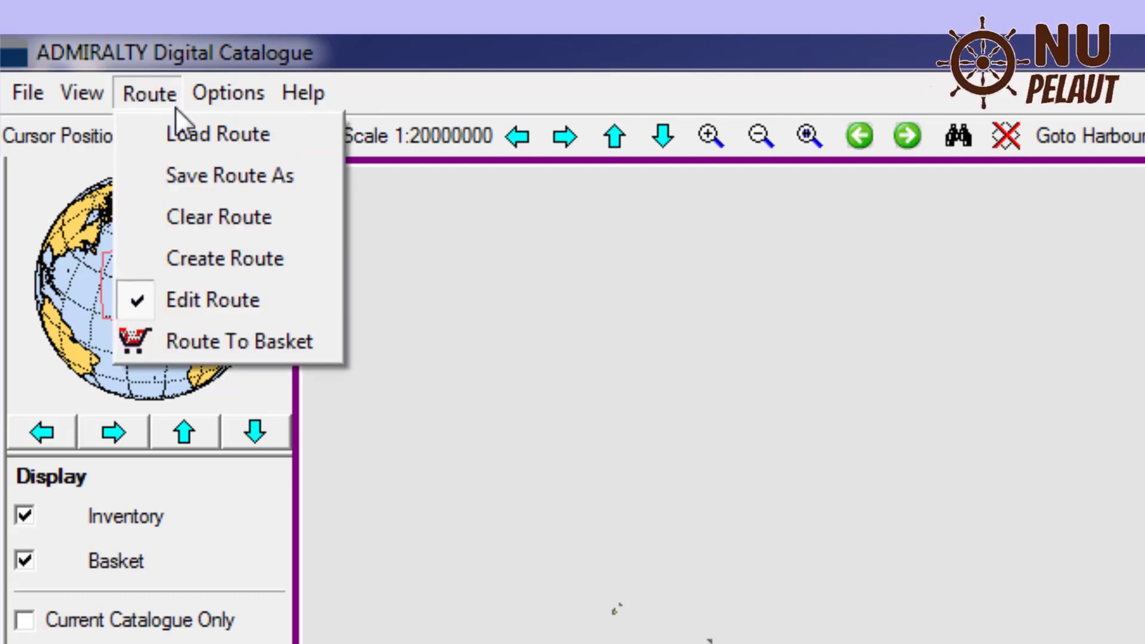
pyautogui.click(134, 301)
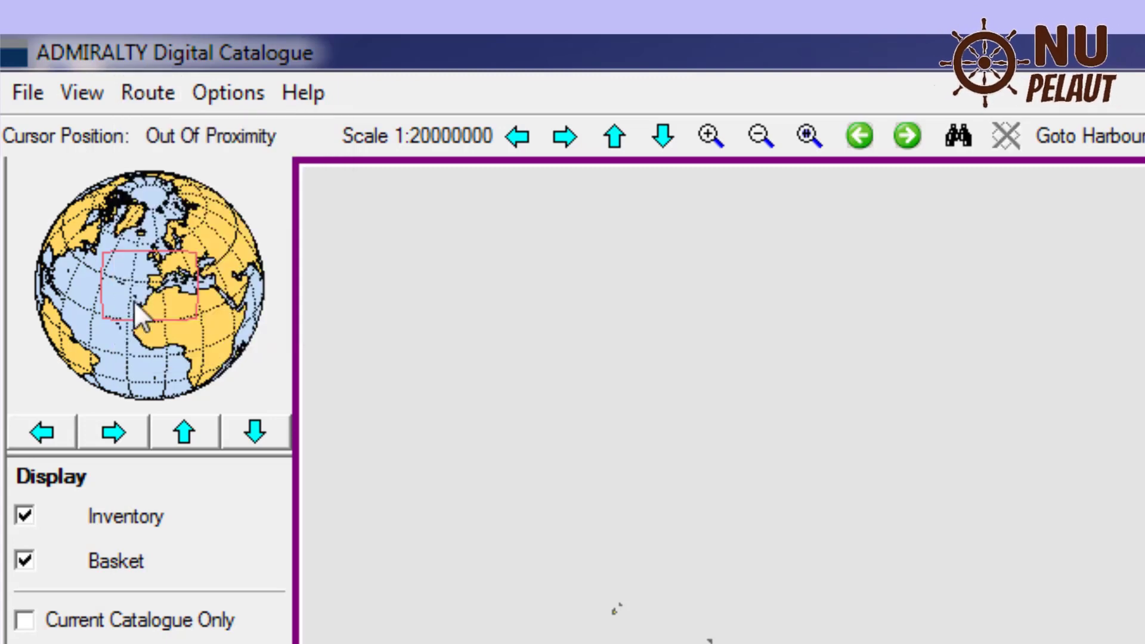
pyautogui.click(137, 102)
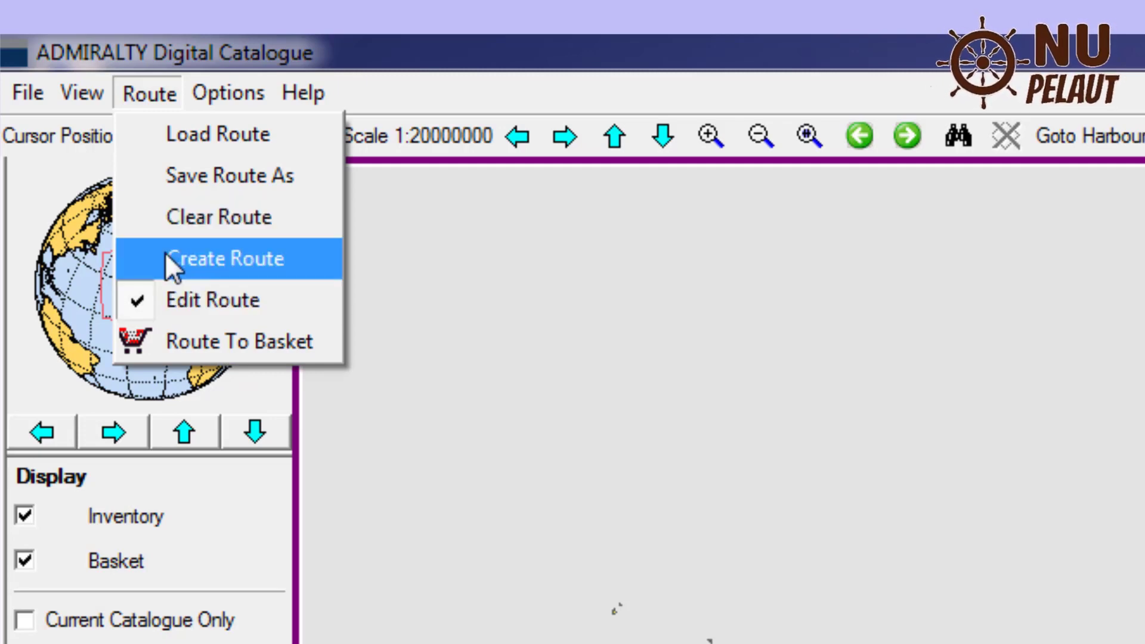
pyautogui.click(149, 299)
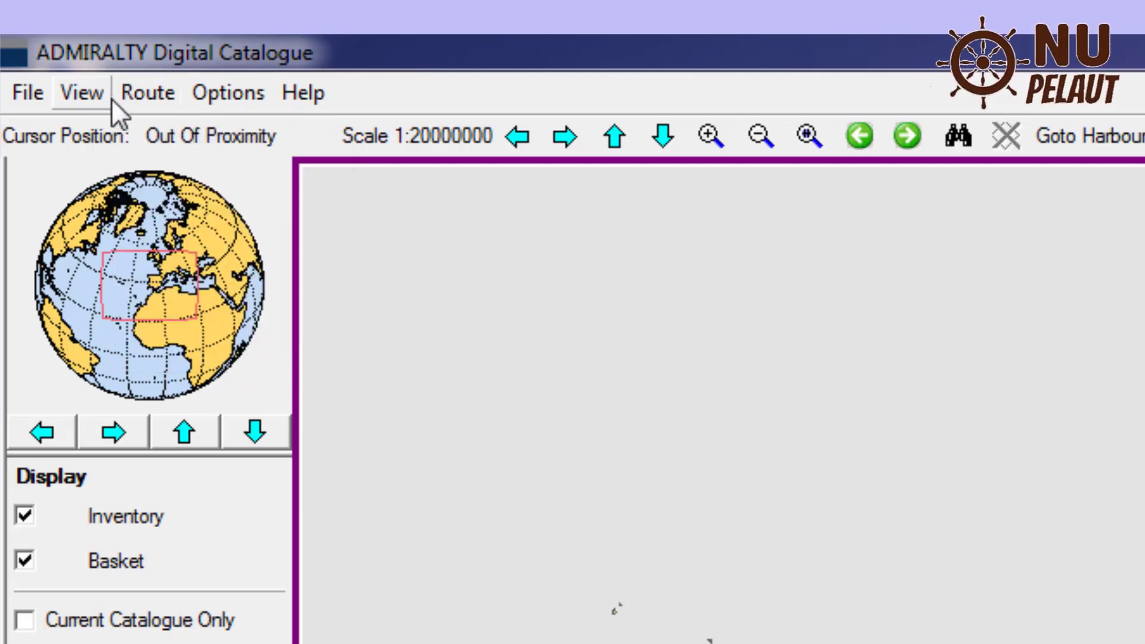
pyautogui.click(152, 89)
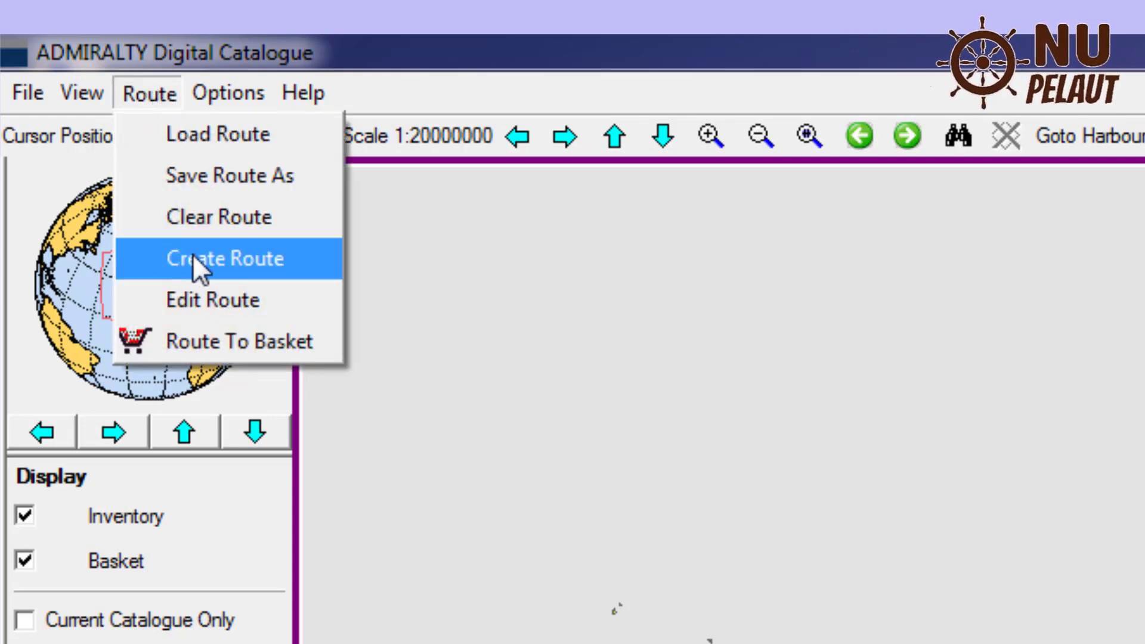
pyautogui.click(222, 266)
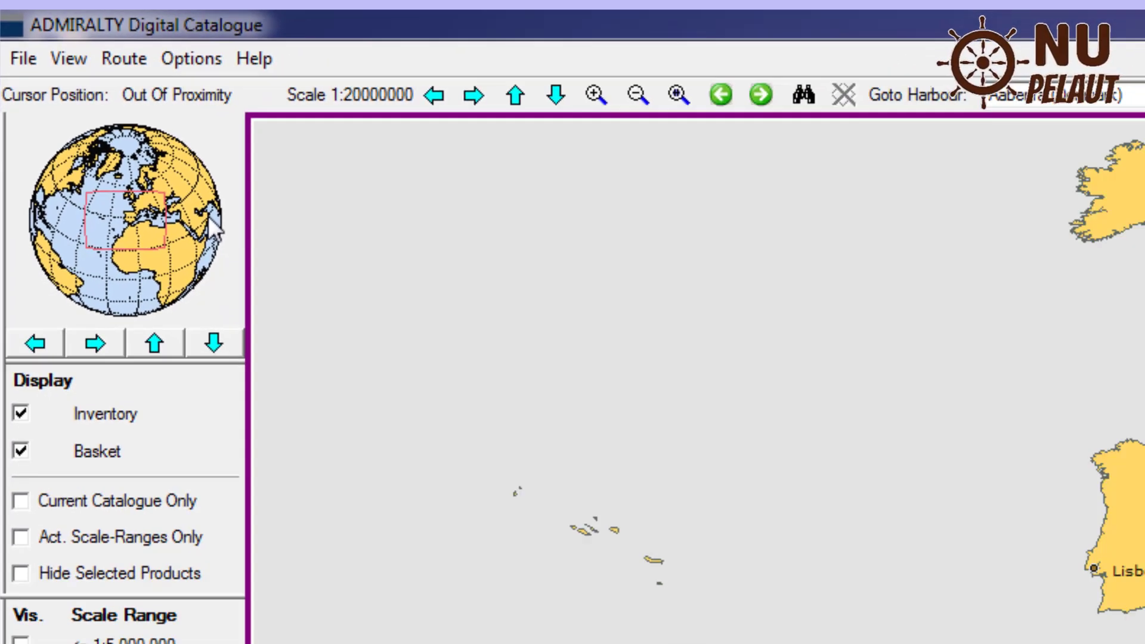
# Step: Browse the world map from the Arabian Sea to Southeast Asia and back to western Europe and the Mediterranean
pyautogui.click(200, 244)
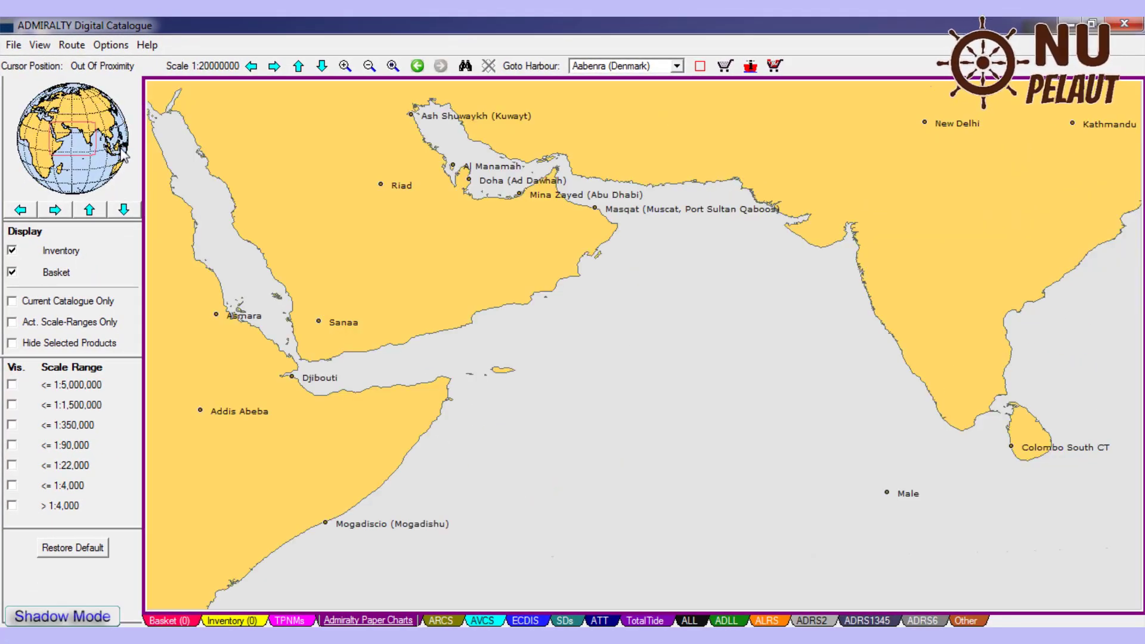
pyautogui.click(120, 155)
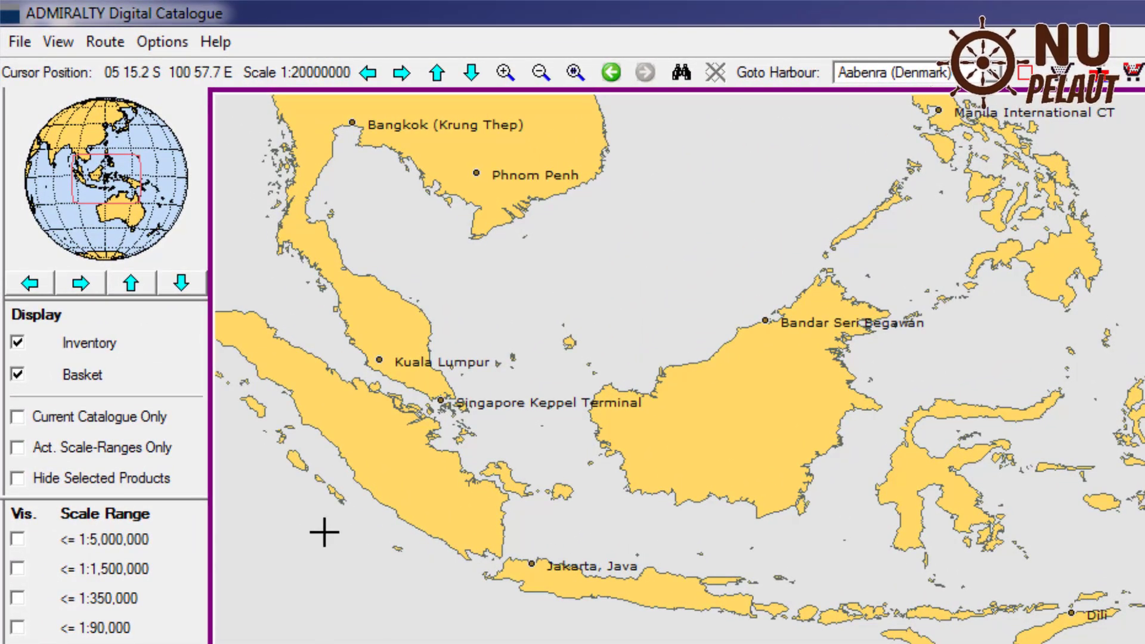
pyautogui.click(65, 179)
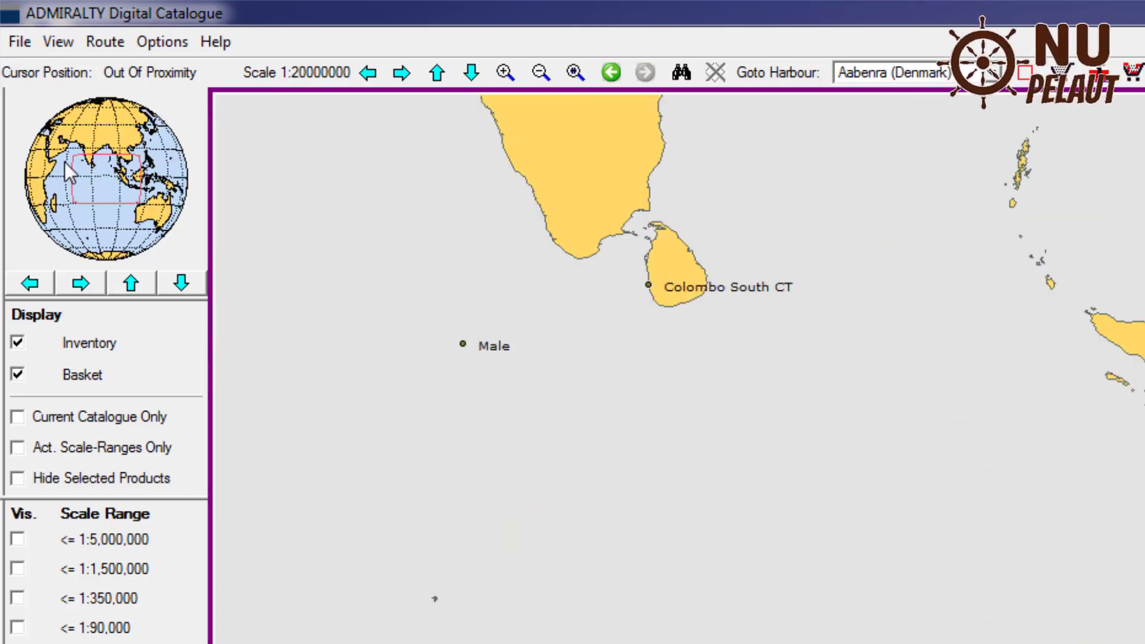
pyautogui.click(66, 161)
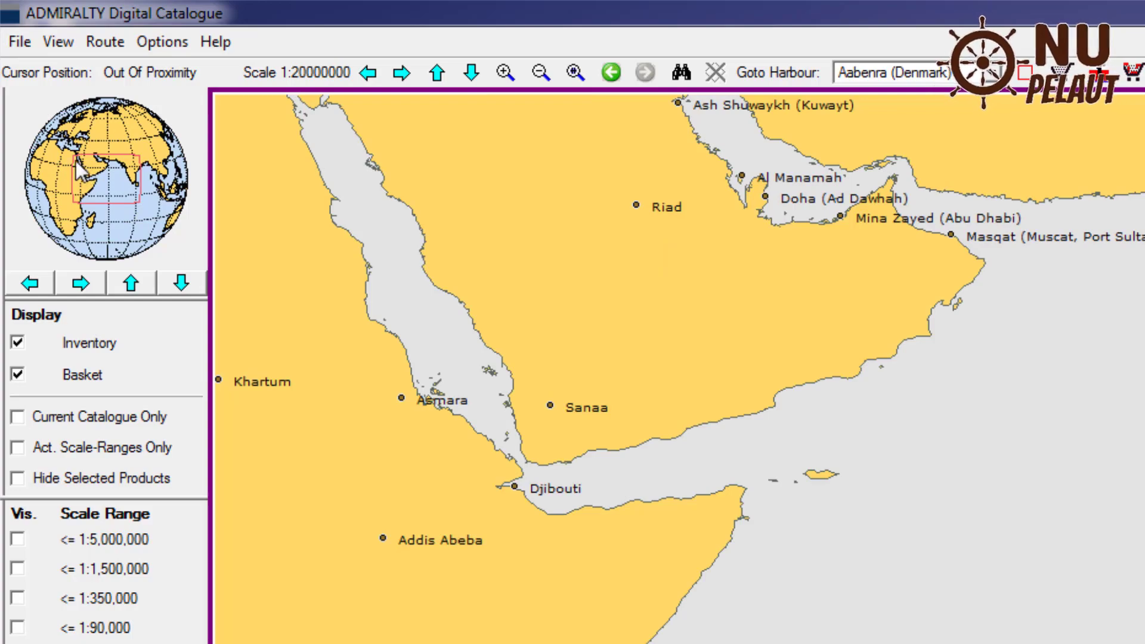
pyautogui.click(76, 163)
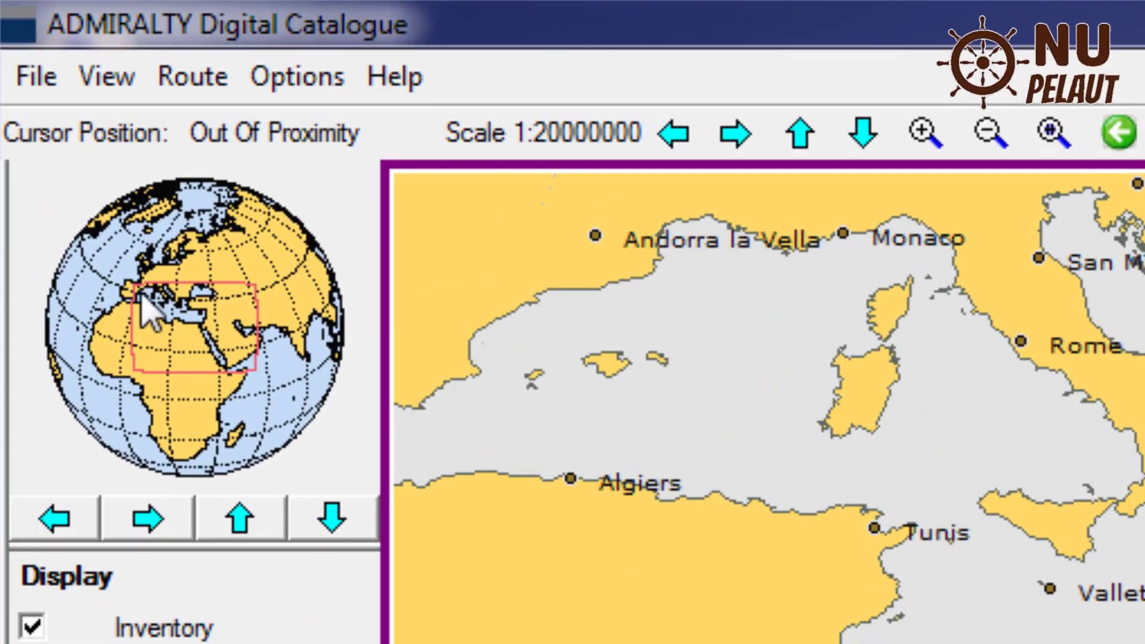
pyautogui.click(136, 292)
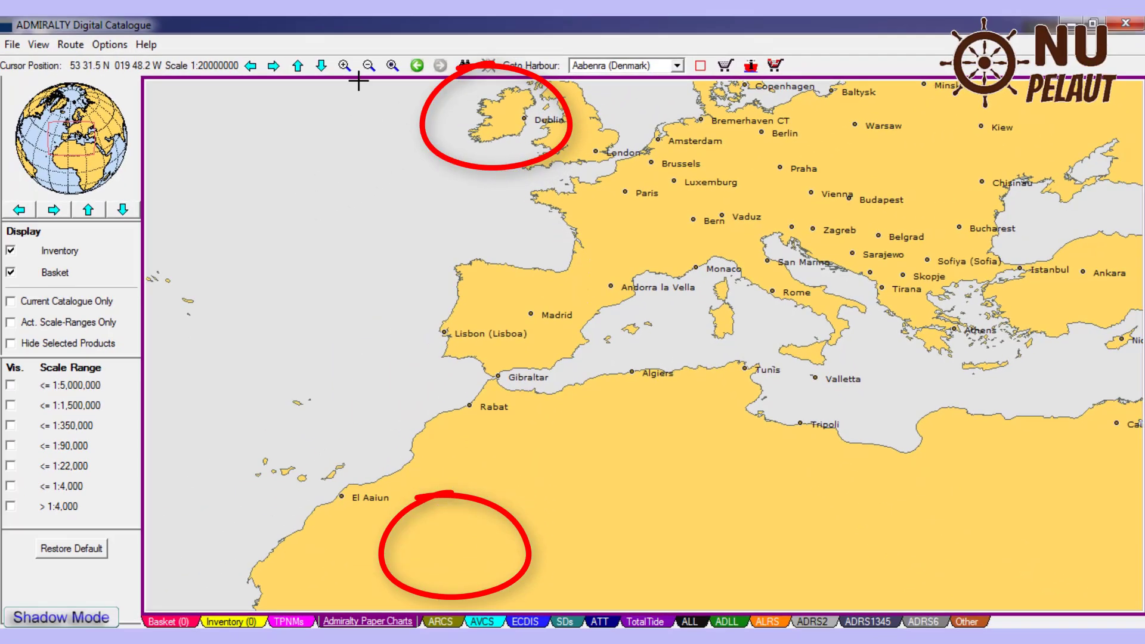
# Step: Begin the route just west of Gibraltar and add a waypoint in the open strait directly south of it
pyautogui.click(345, 66)
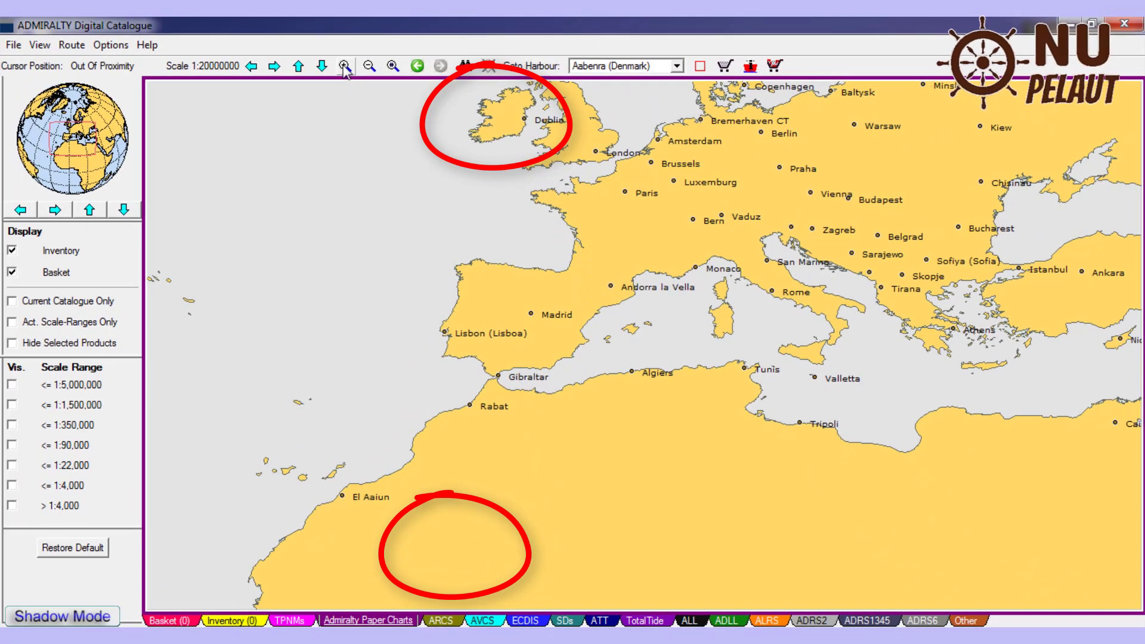
pyautogui.click(345, 65)
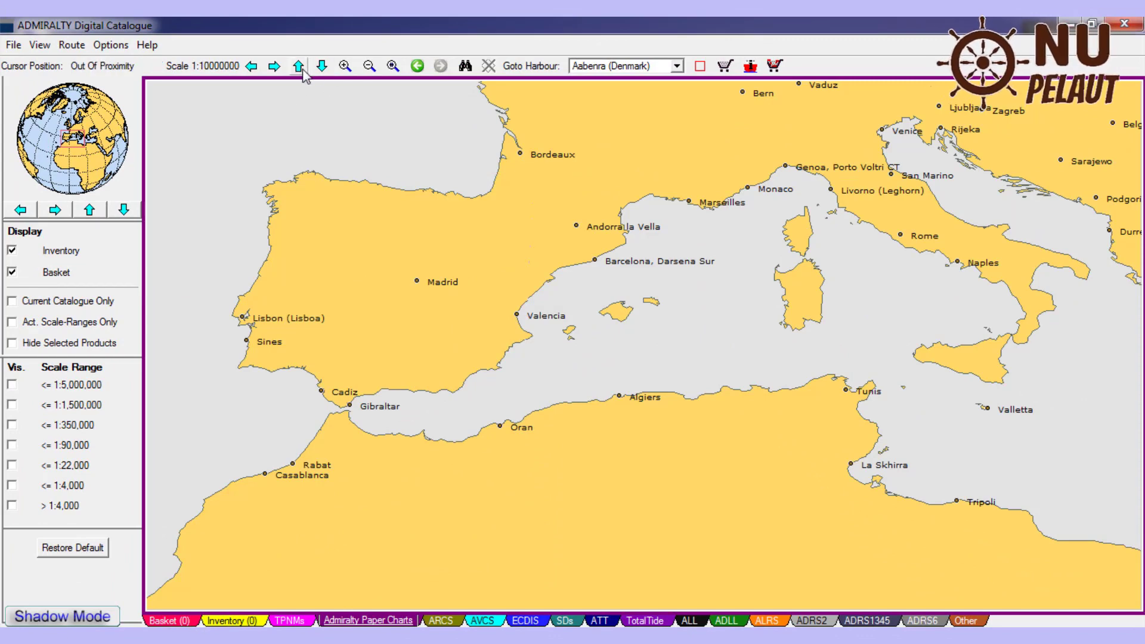
pyautogui.click(274, 67)
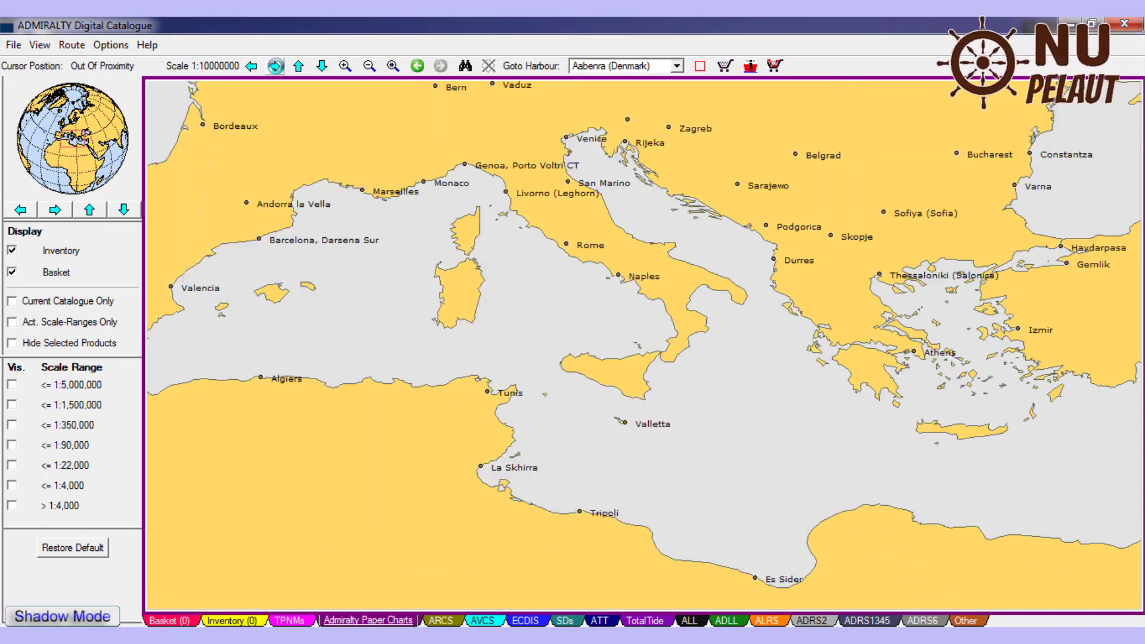
pyautogui.click(251, 66)
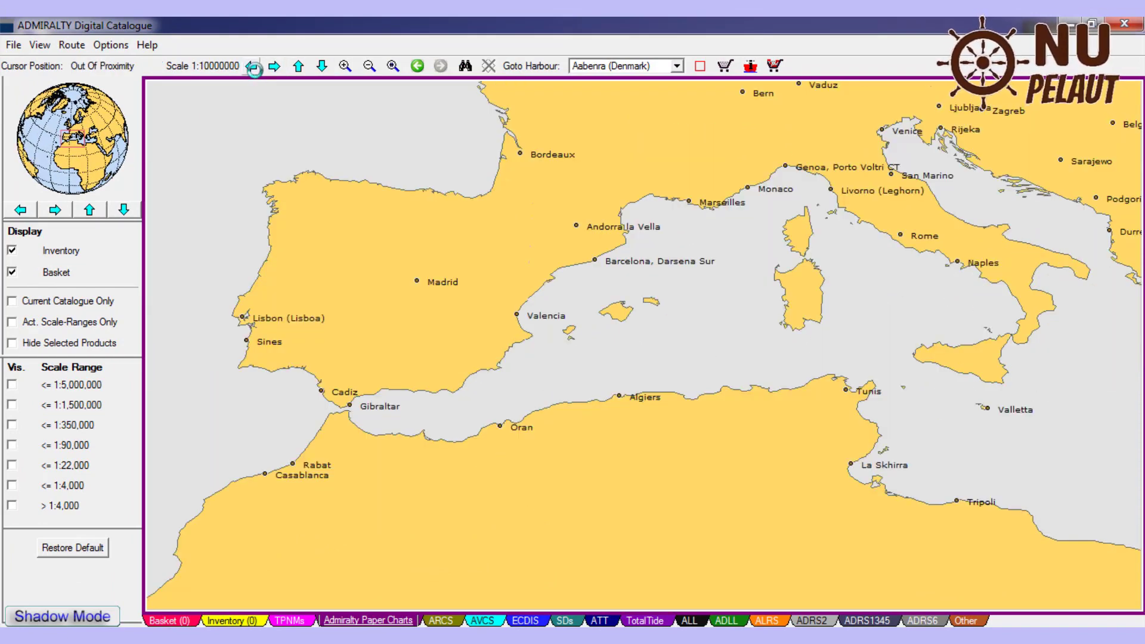
pyautogui.click(251, 67)
pyautogui.click(345, 66)
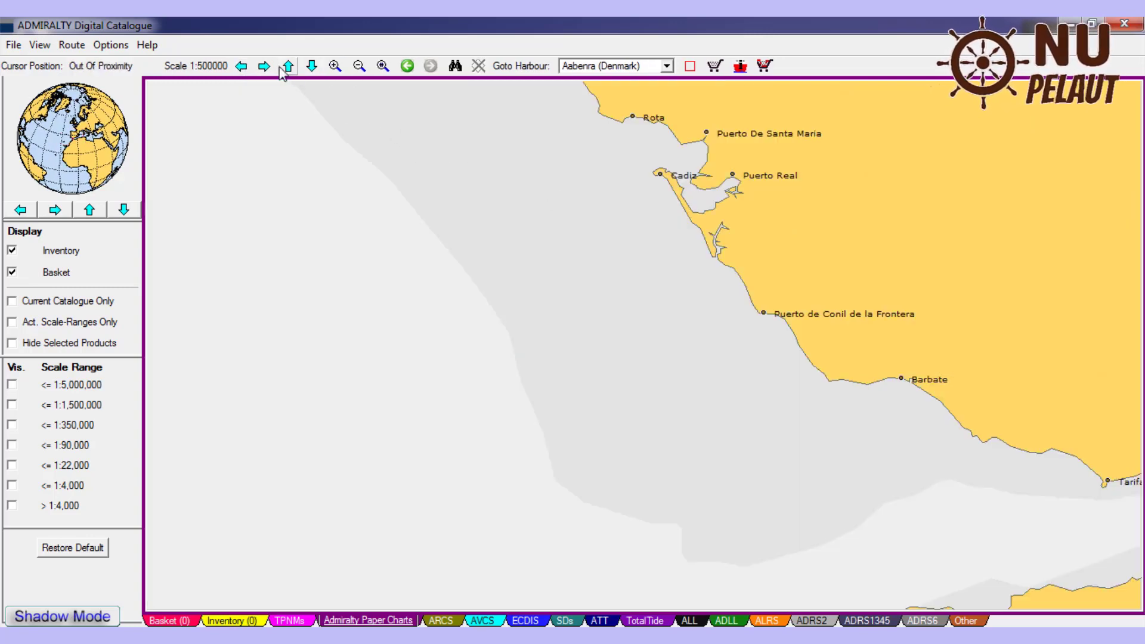
pyautogui.click(269, 67)
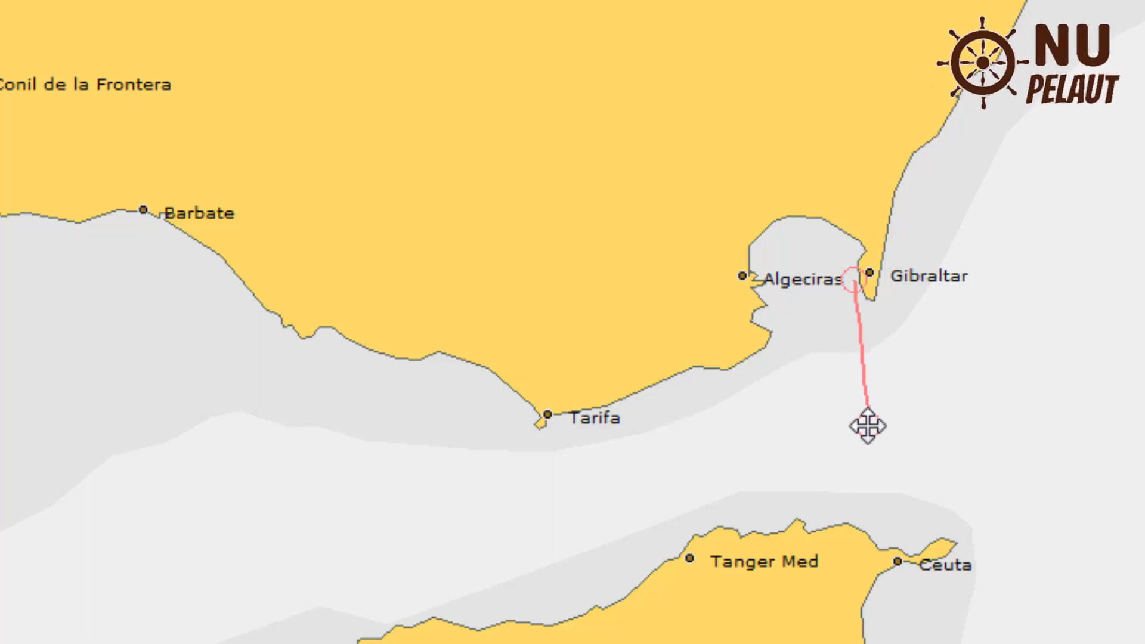
pyautogui.click(869, 360)
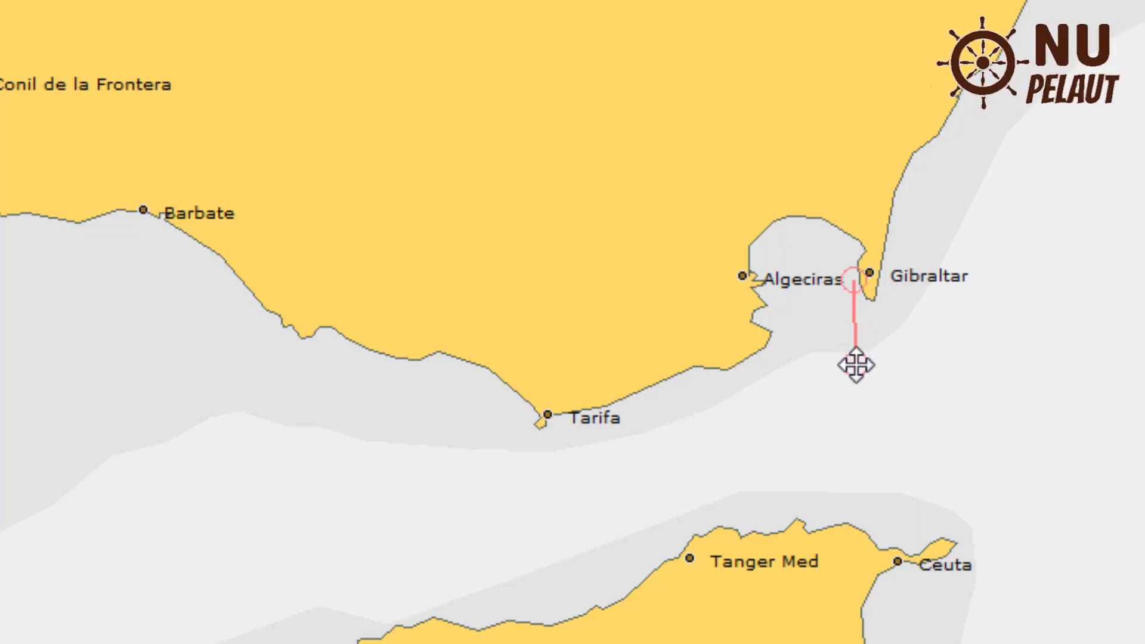
pyautogui.doubleClick(846, 371)
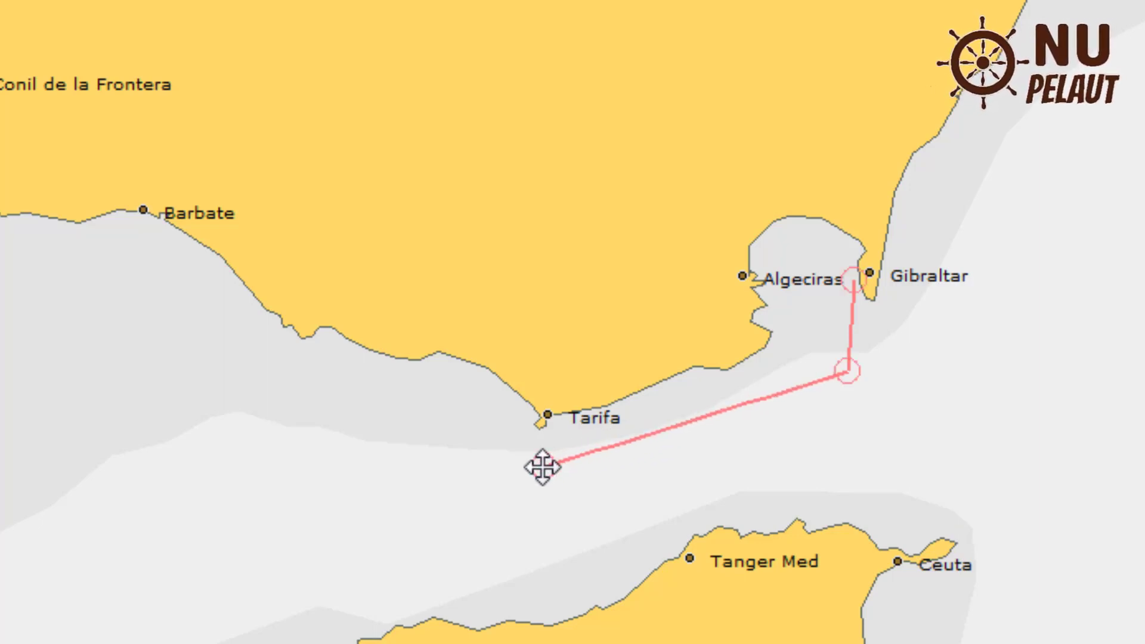
# Step: Extend the route westward through the Strait of Gibraltar with waypoints south and west of Tarifa
pyautogui.click(542, 467)
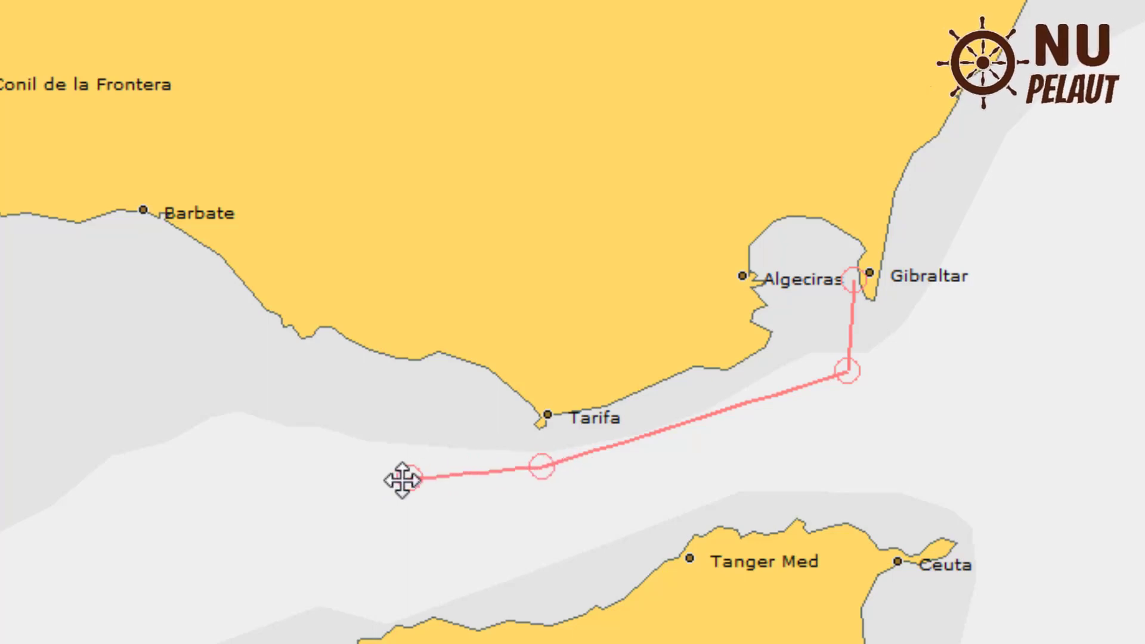
pyautogui.click(360, 458)
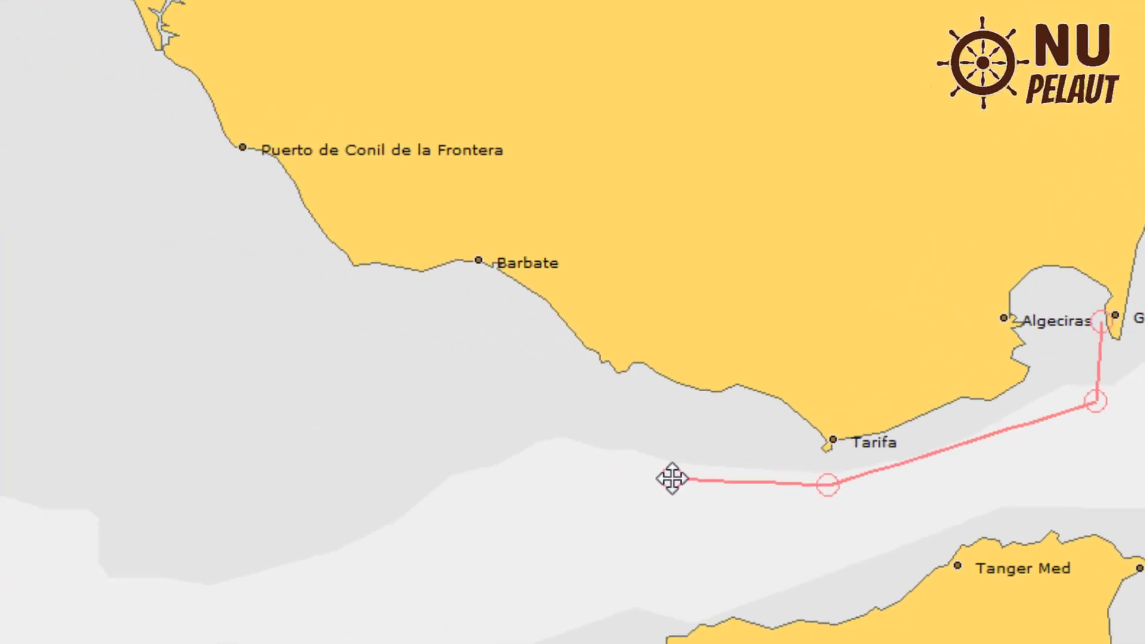
pyautogui.click(147, 424)
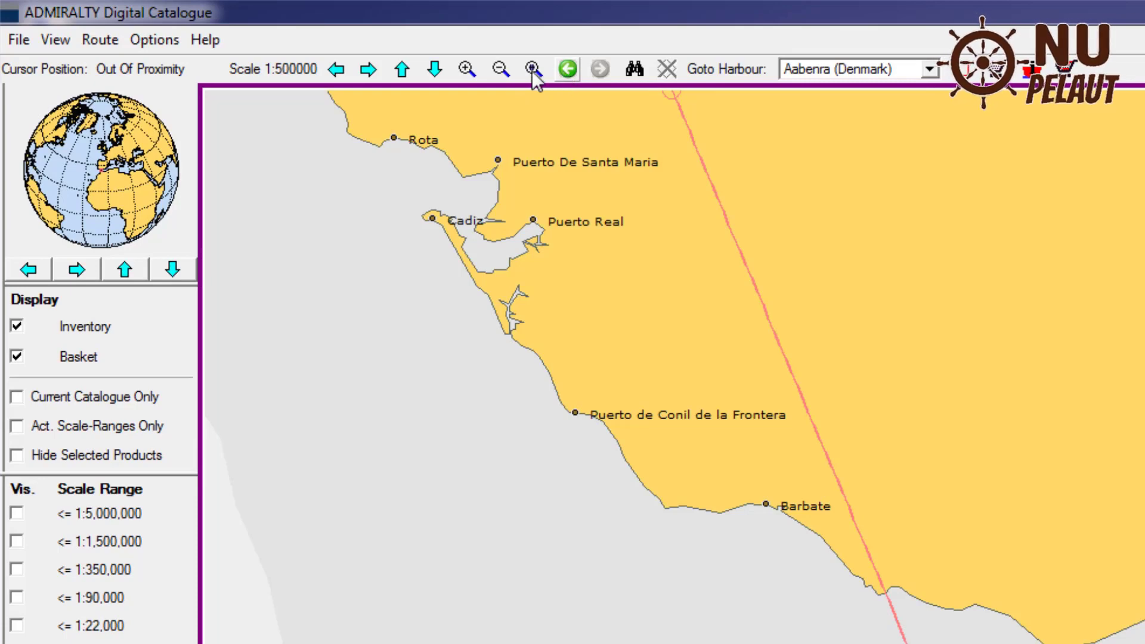
# Step: Add route waypoints off the southwest tip of Portugal and just west of Lisbon
pyautogui.click(499, 69)
pyautogui.click(505, 70)
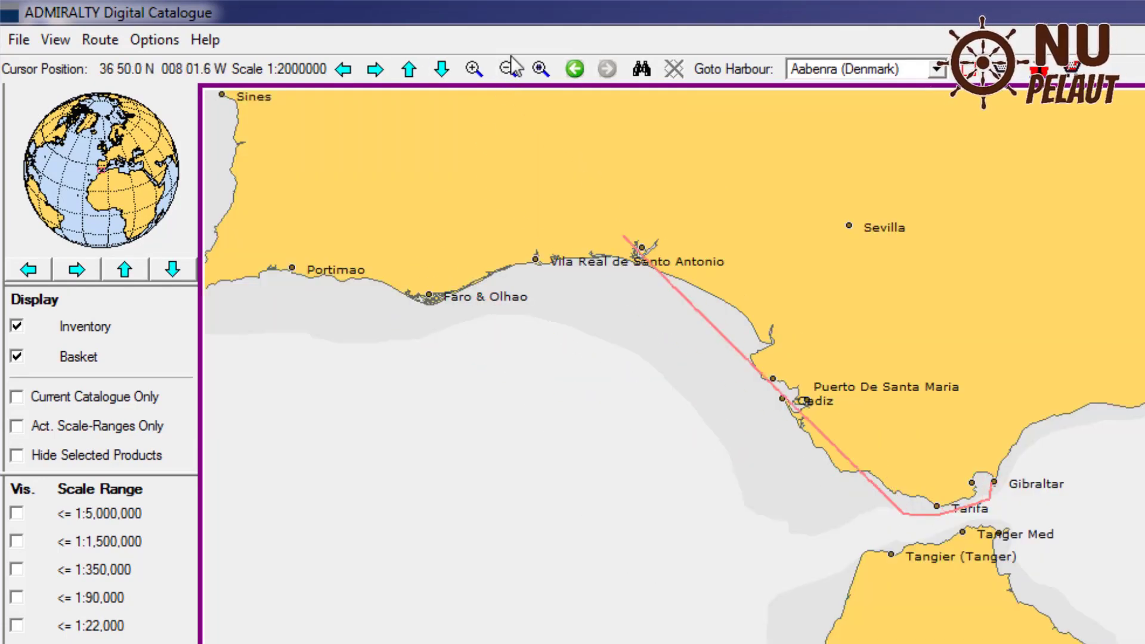
pyautogui.click(511, 75)
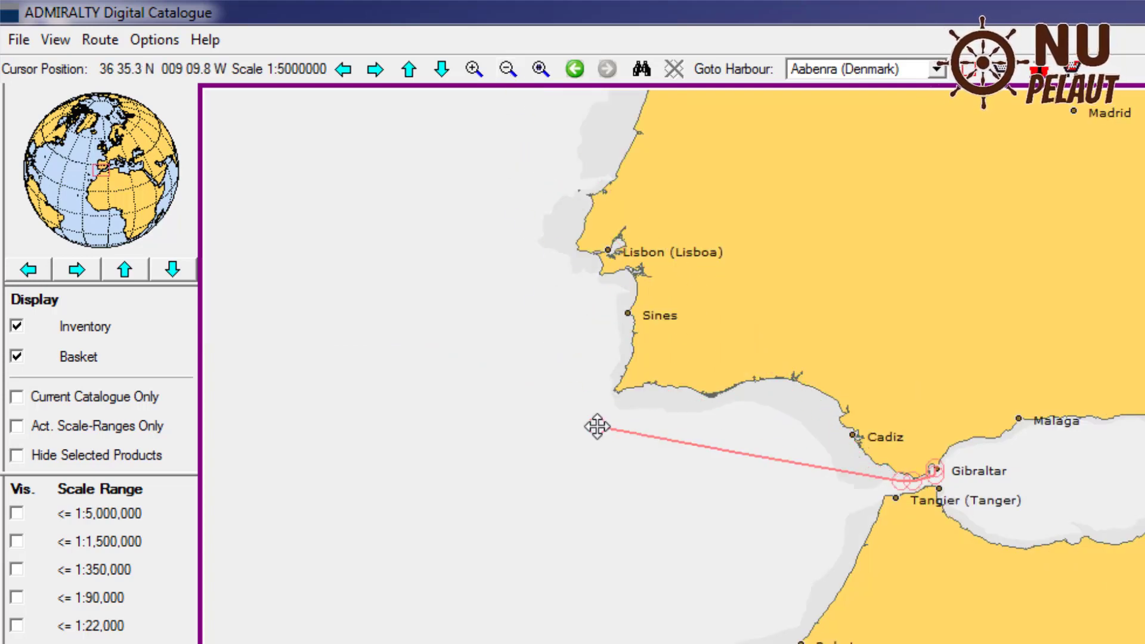
pyautogui.click(601, 405)
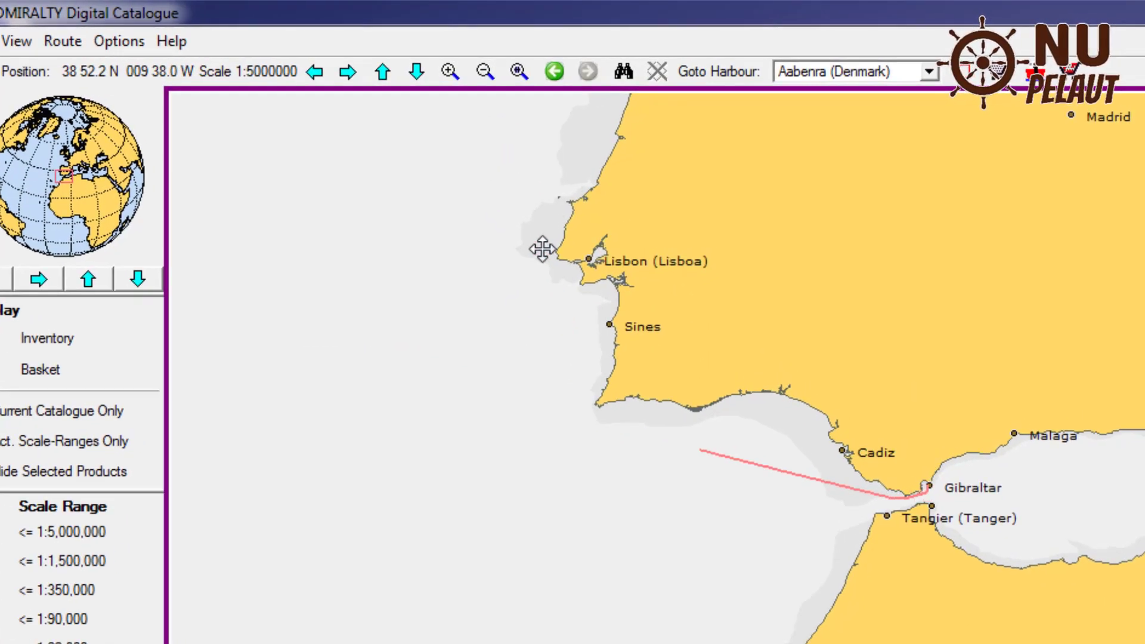
pyautogui.click(560, 240)
pyautogui.click(502, 135)
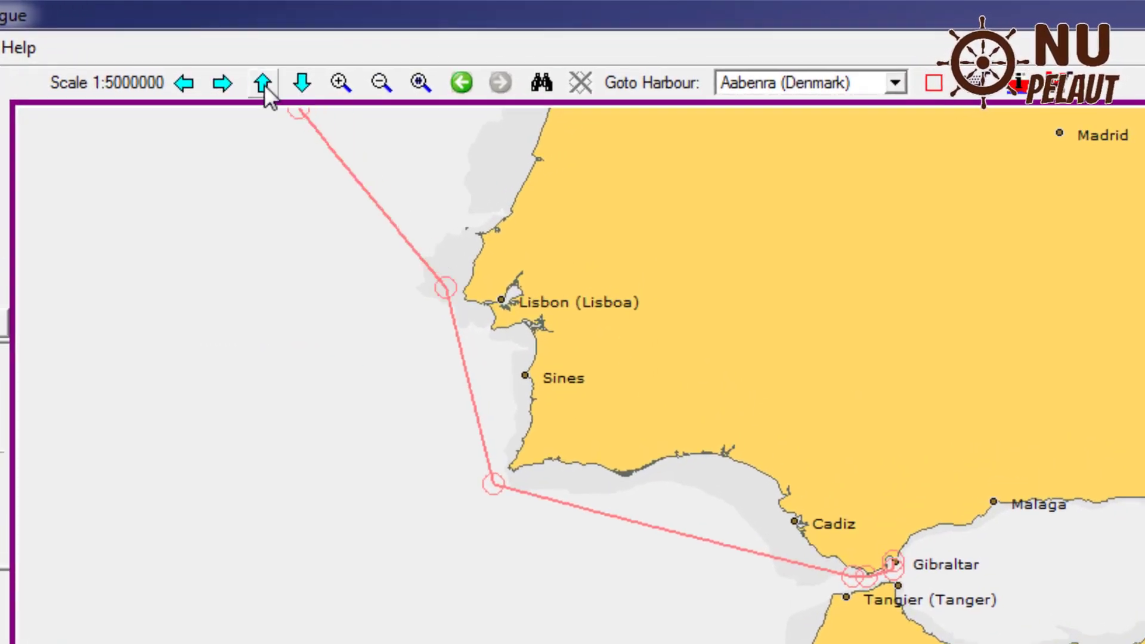
# Step: Add route waypoints off the northwest corner of Spain, west of Brest, and in the Channel entrance between Cornwall and Brittany
pyautogui.click(263, 83)
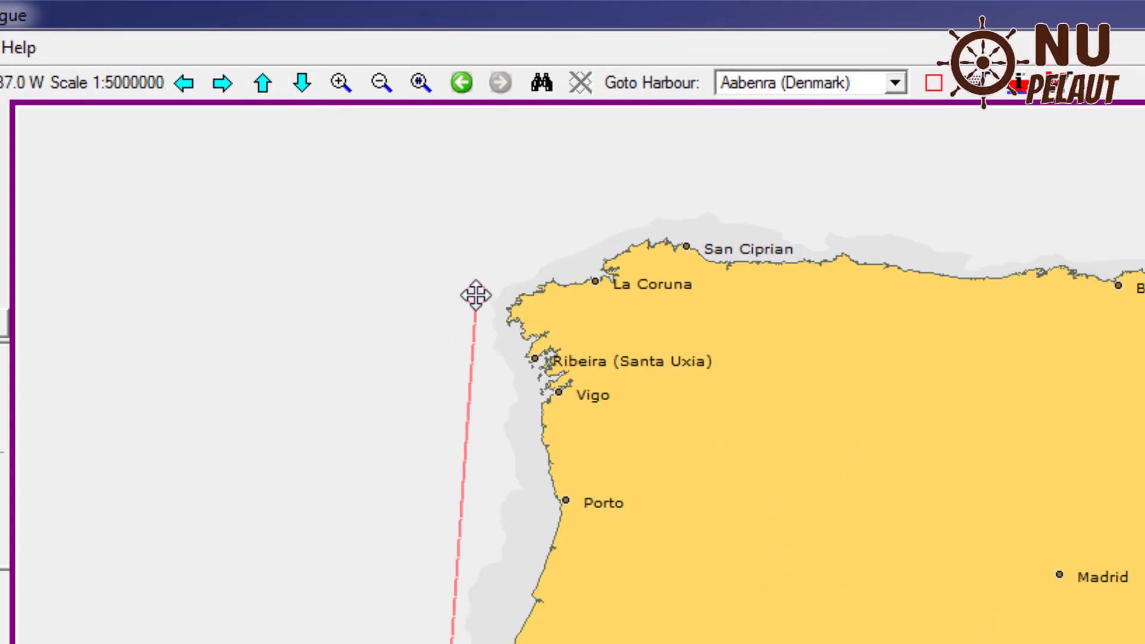
pyautogui.click(475, 295)
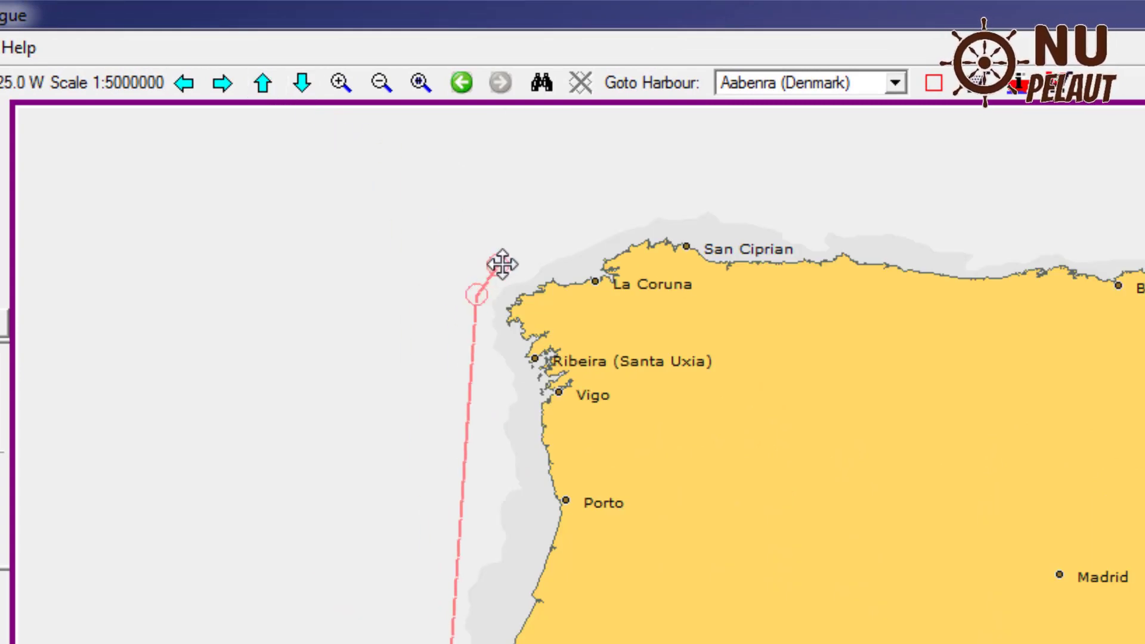
pyautogui.click(272, 87)
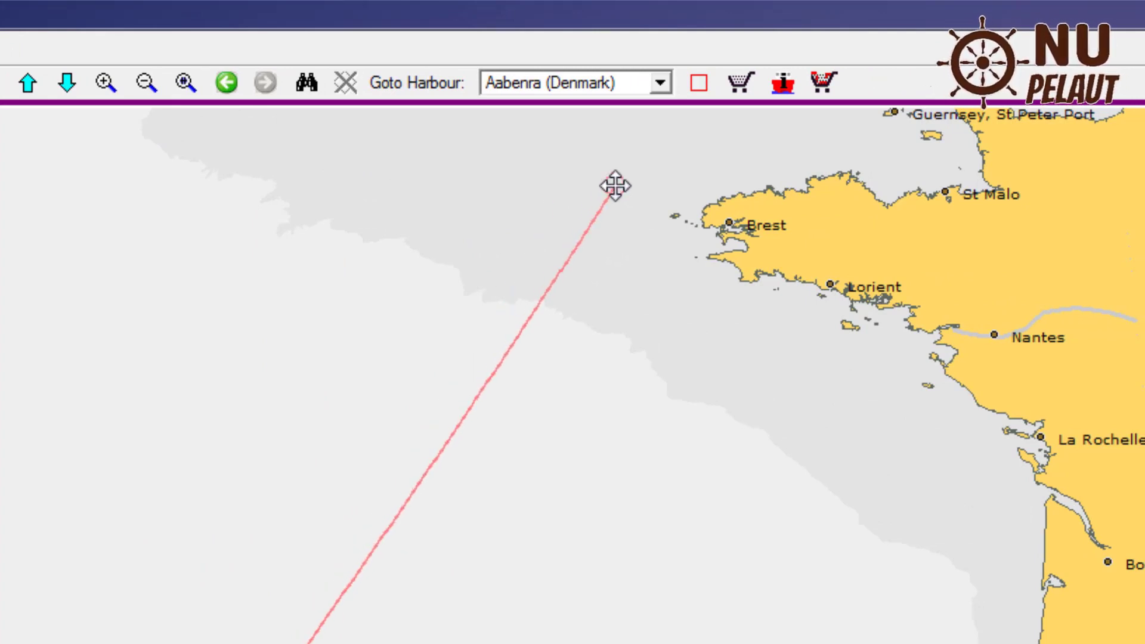
pyautogui.click(615, 186)
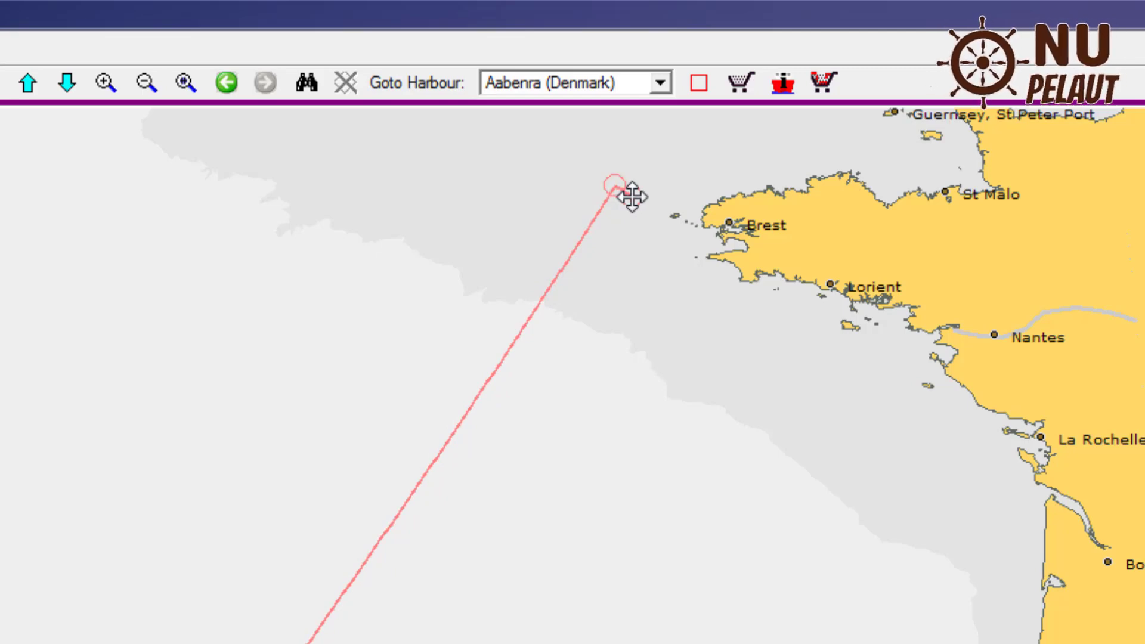
pyautogui.click(142, 82)
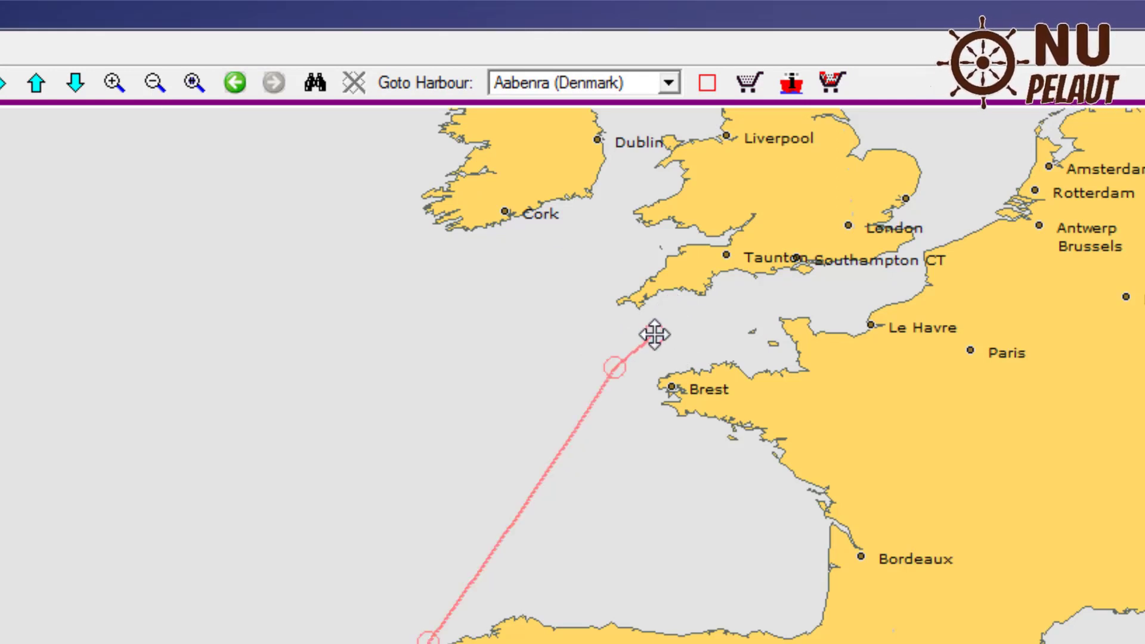
pyautogui.click(654, 334)
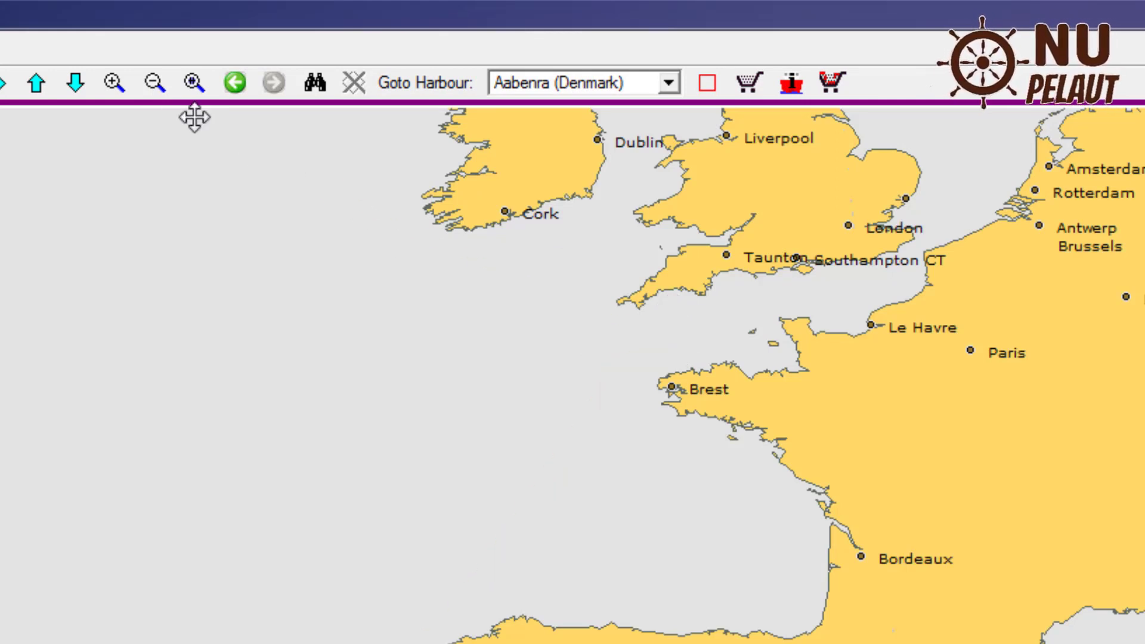
# Step: End the route with a waypoint just off Falmouth and leave route editing
pyautogui.click(123, 84)
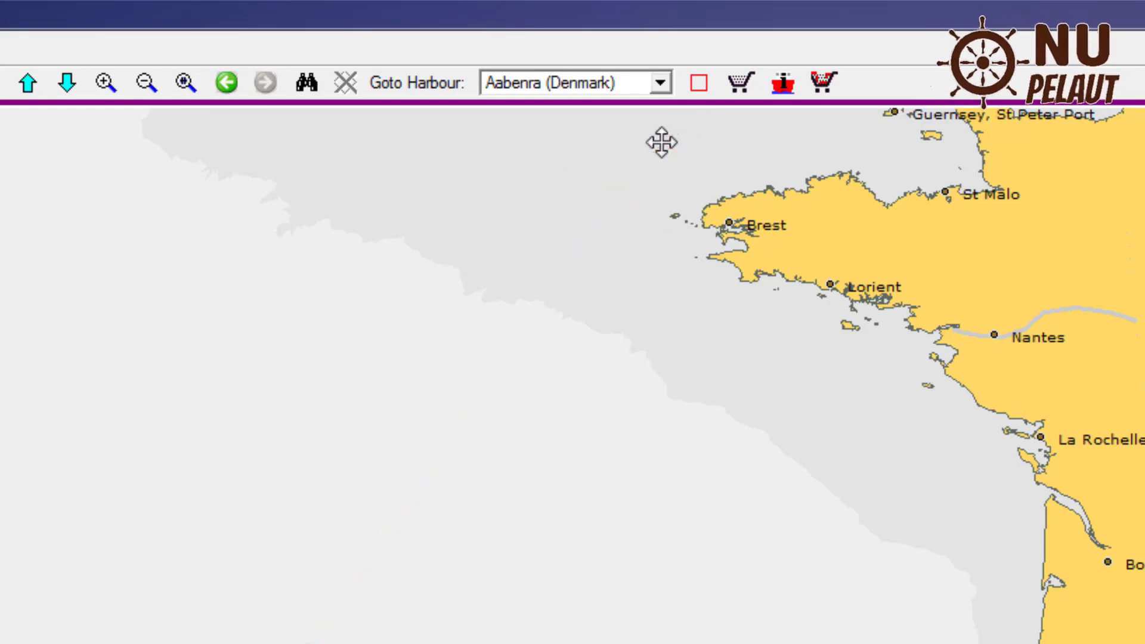
pyautogui.click(27, 83)
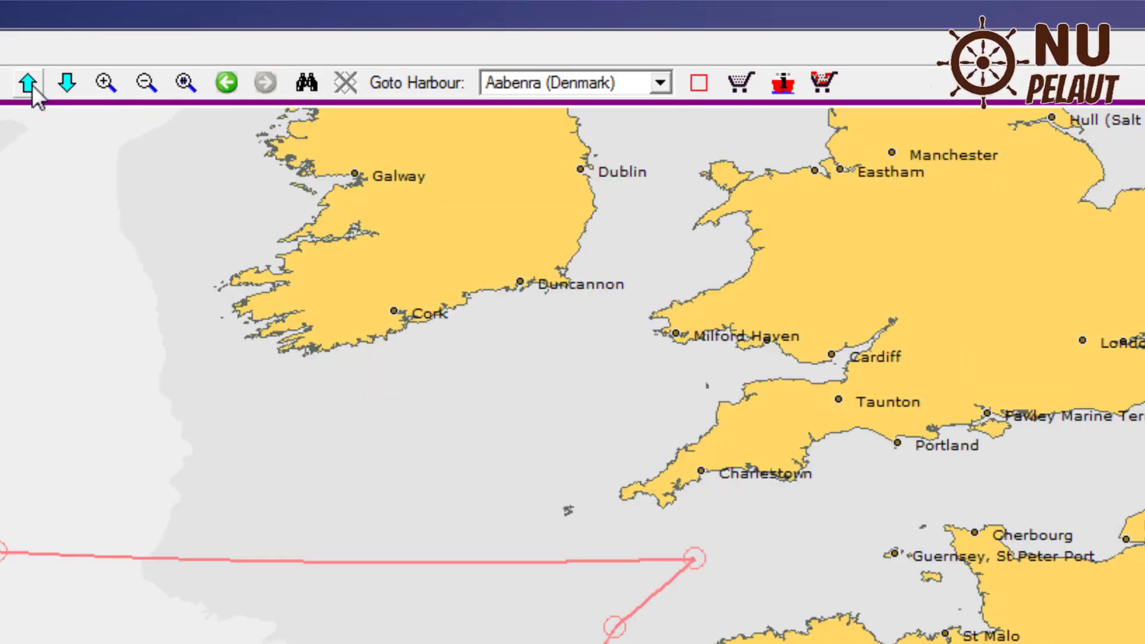
pyautogui.click(105, 84)
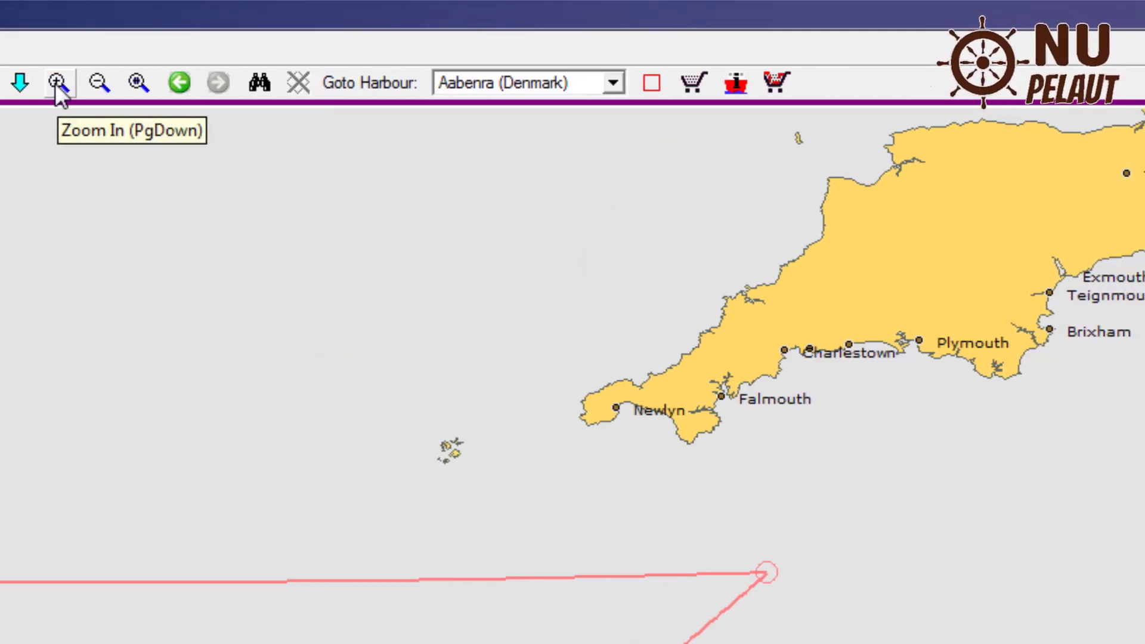
pyautogui.click(104, 84)
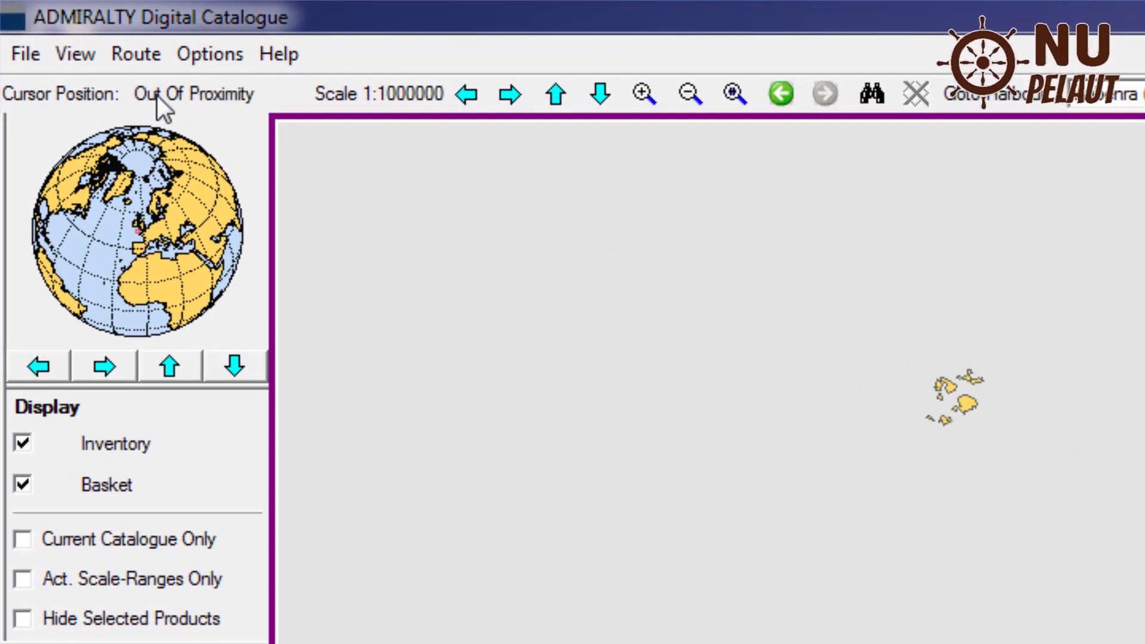
pyautogui.click(122, 52)
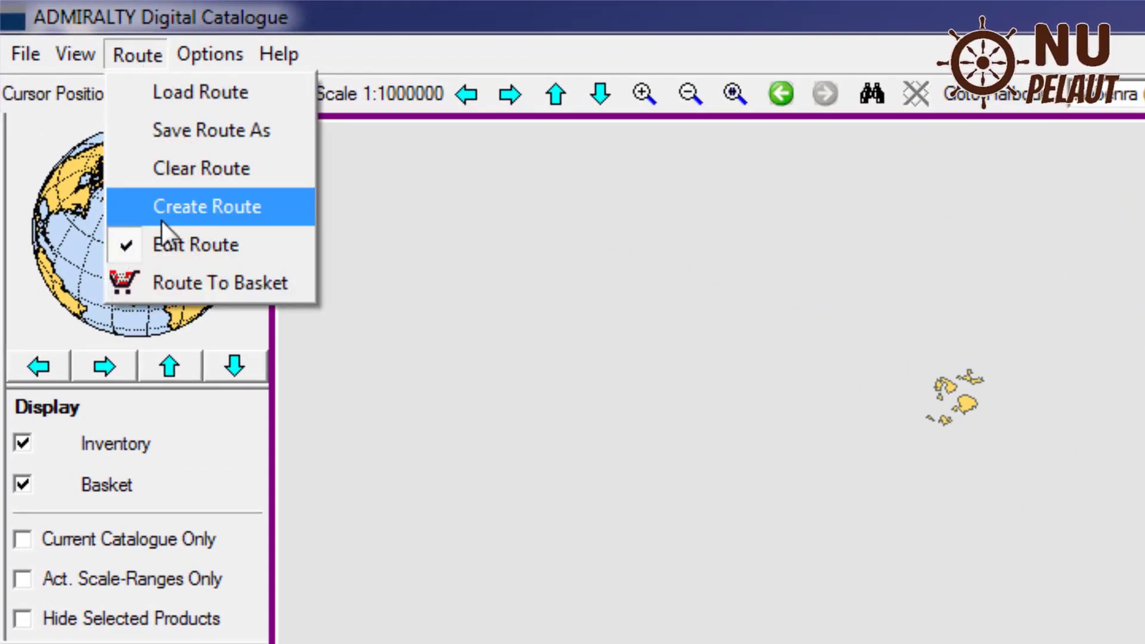
pyautogui.click(186, 253)
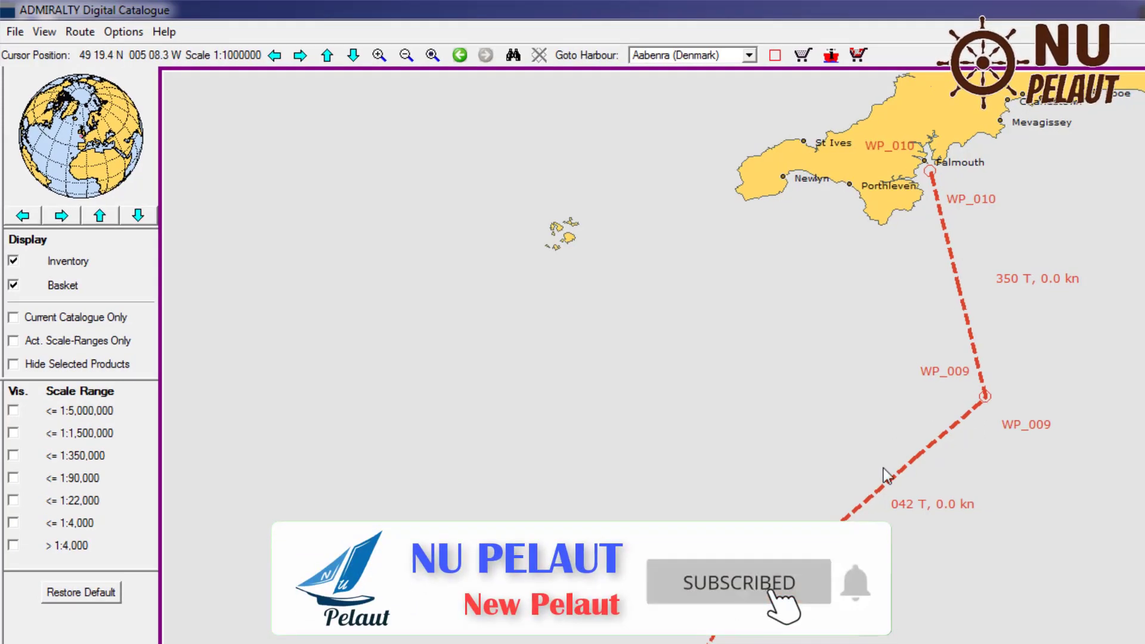
# Step: Edit the route again, bending the leg southwest of the Channel waypoint northward with a new waypoint and moving the Channel waypoint just south of Falmouth
pyautogui.click(123, 53)
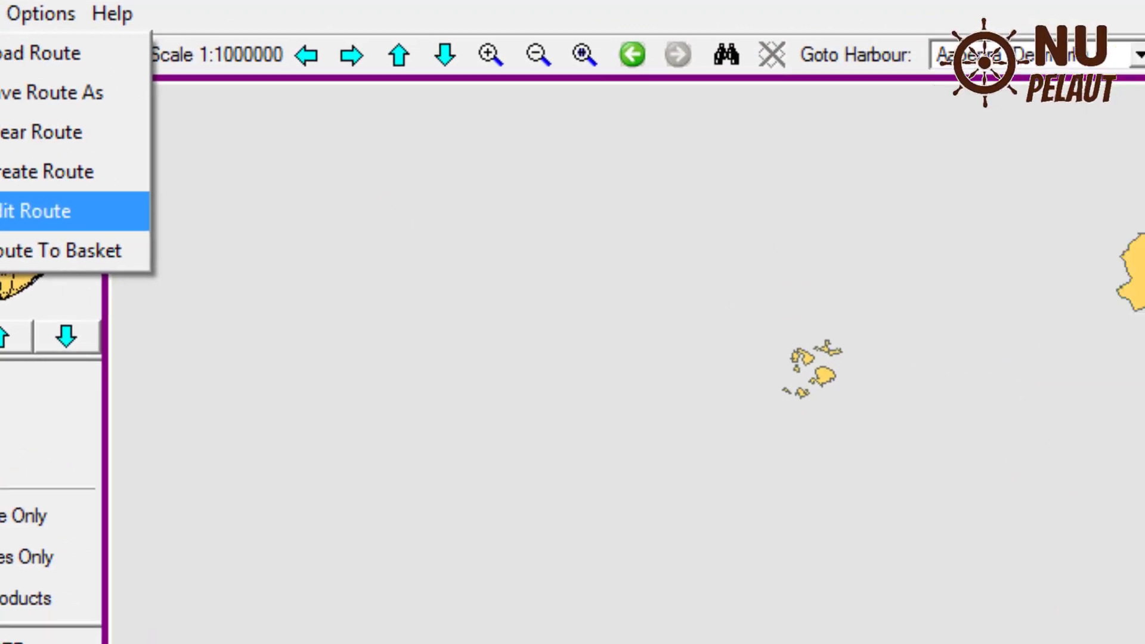
pyautogui.click(54, 211)
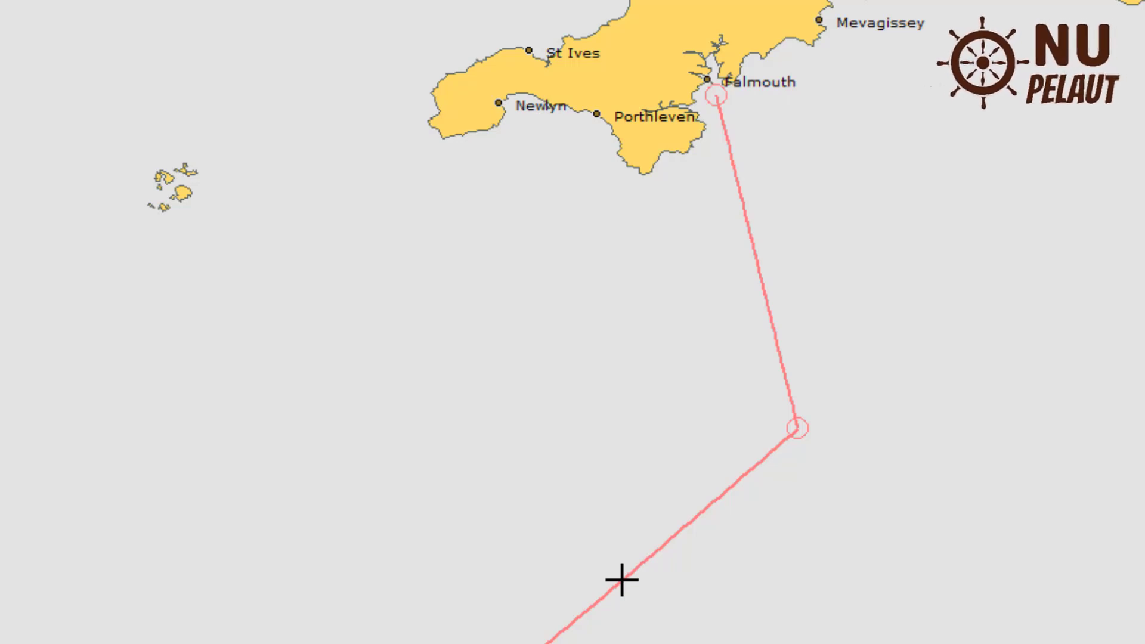
pyautogui.moveTo(619, 578)
pyautogui.mouseDown()
pyautogui.moveTo(598, 435)
pyautogui.moveTo(565, 374)
pyautogui.moveTo(736, 420)
pyautogui.moveTo(603, 402)
pyautogui.moveTo(552, 343)
pyautogui.mouseUp()
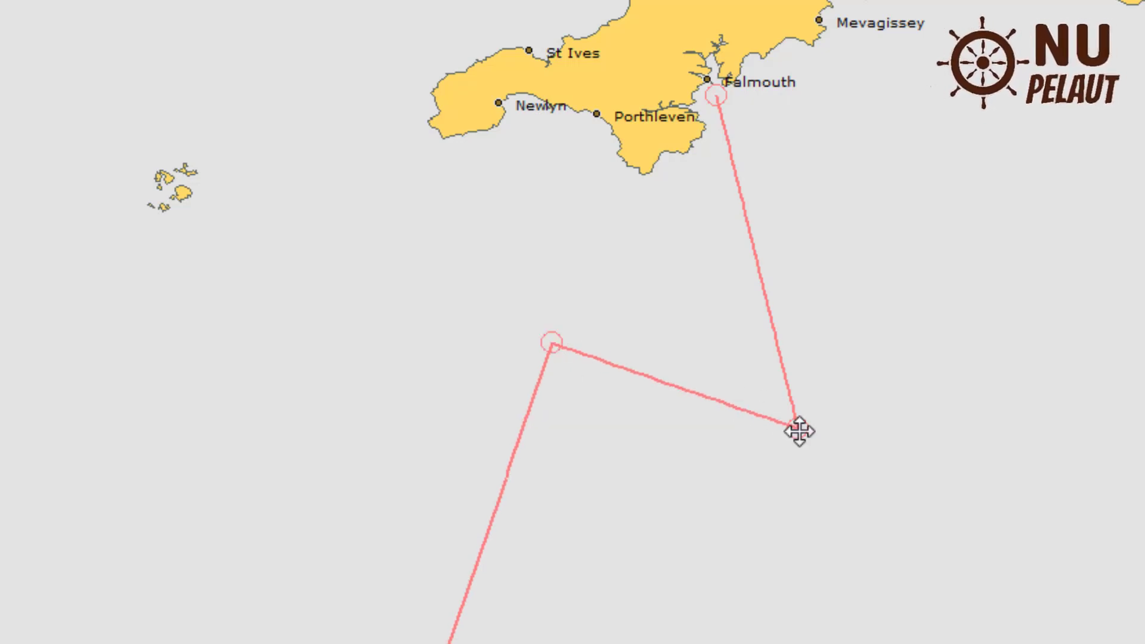
pyautogui.moveTo(799, 431)
pyautogui.mouseDown()
pyautogui.moveTo(727, 278)
pyautogui.moveTo(725, 158)
pyautogui.mouseUp()
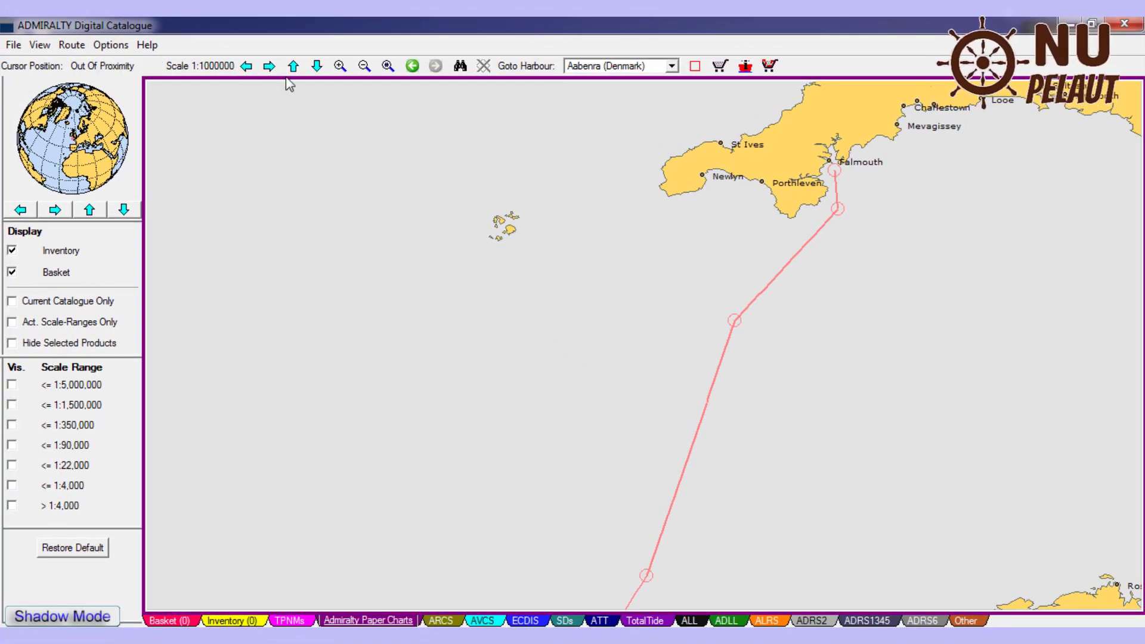
# Step: Apply the route changes and save the route as "GIB to FALMOUTH" in the Preferences folder
pyautogui.click(72, 46)
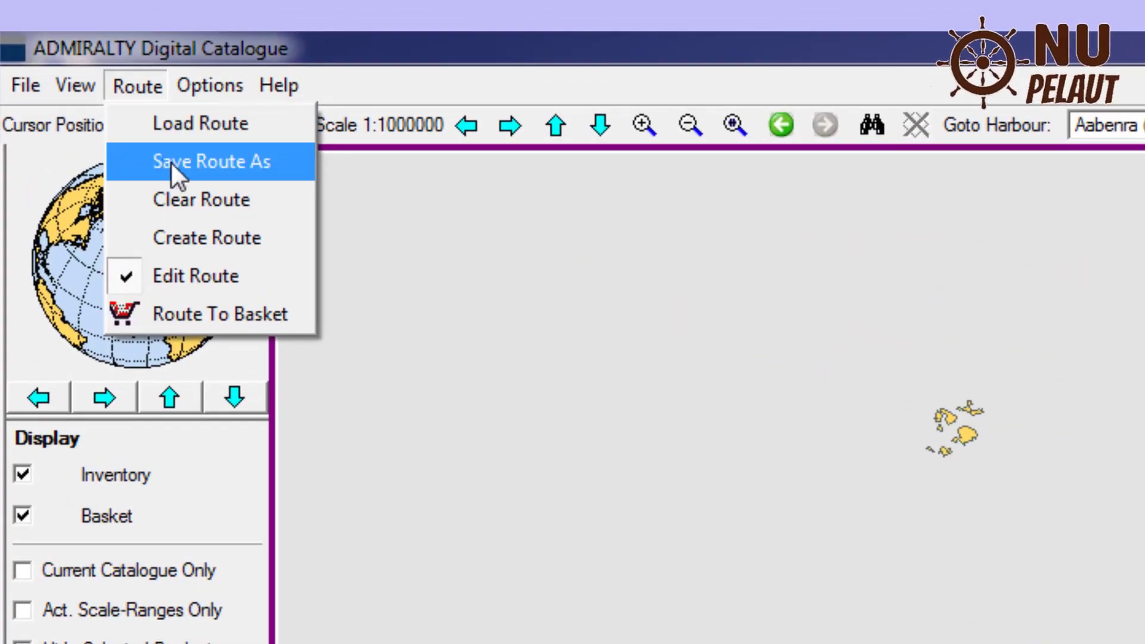
pyautogui.click(170, 163)
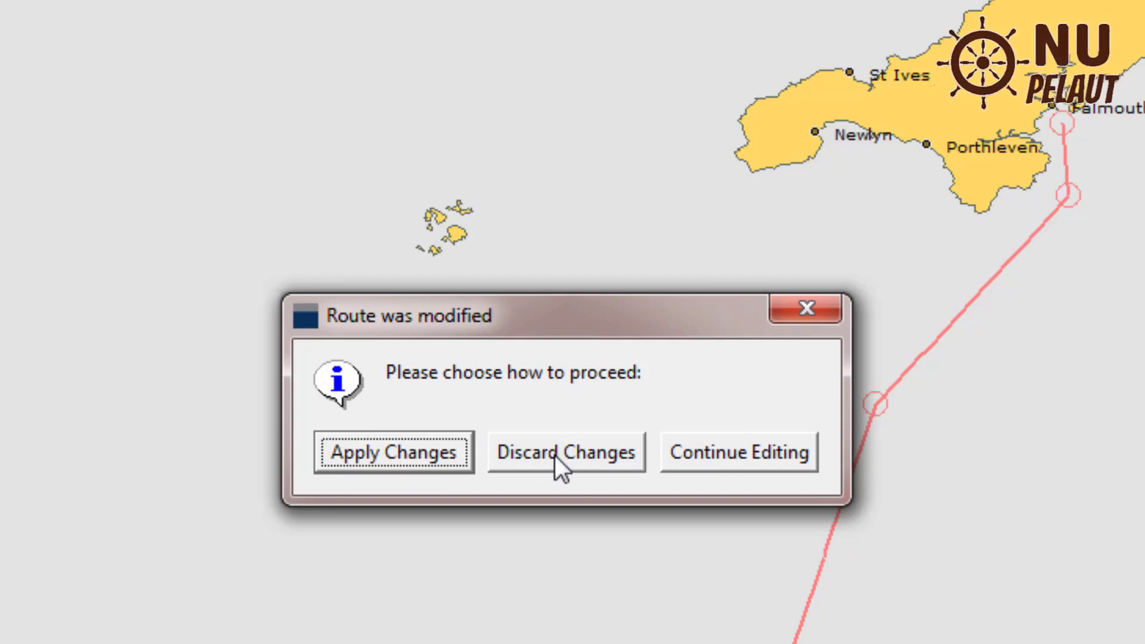
pyautogui.click(384, 453)
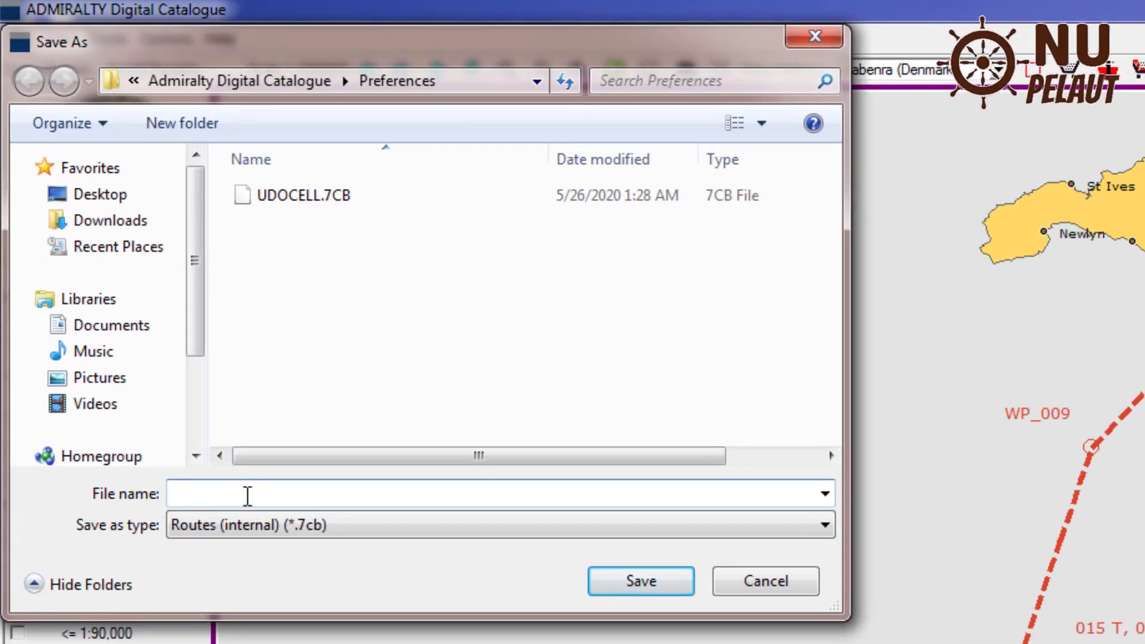
pyautogui.write('GIB to')
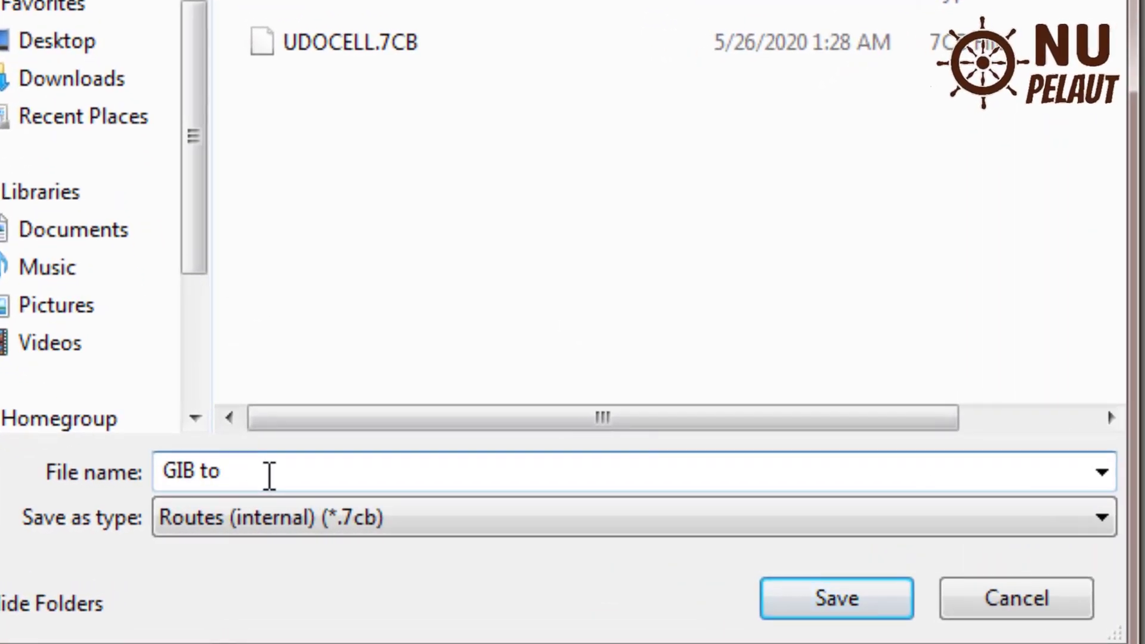
pyautogui.write(' FALMOUTH')
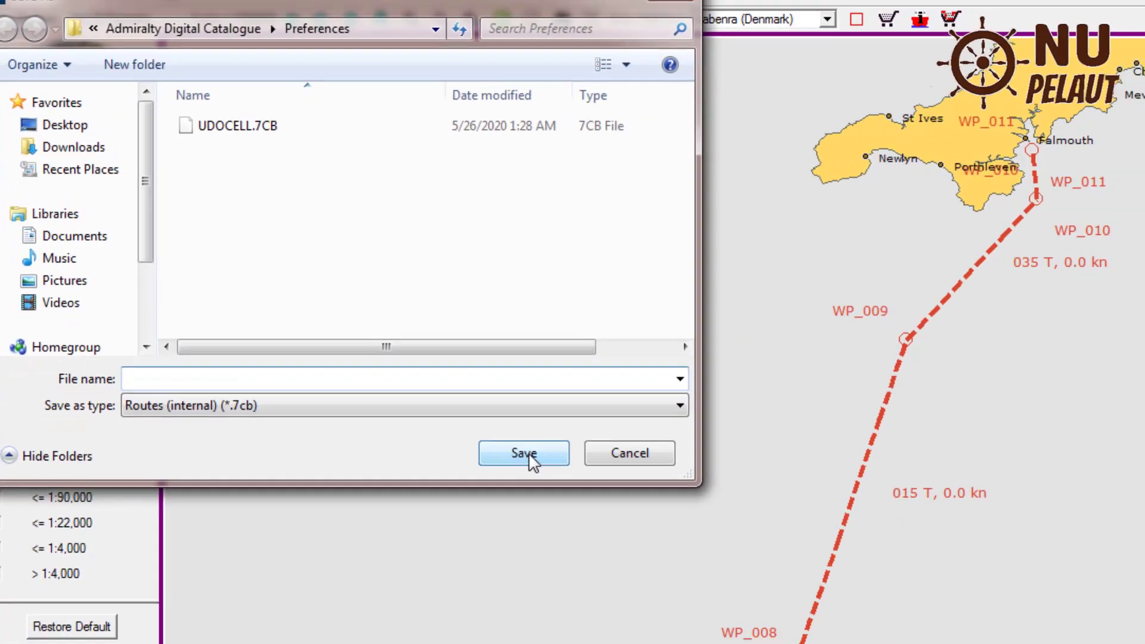
pyautogui.click(591, 486)
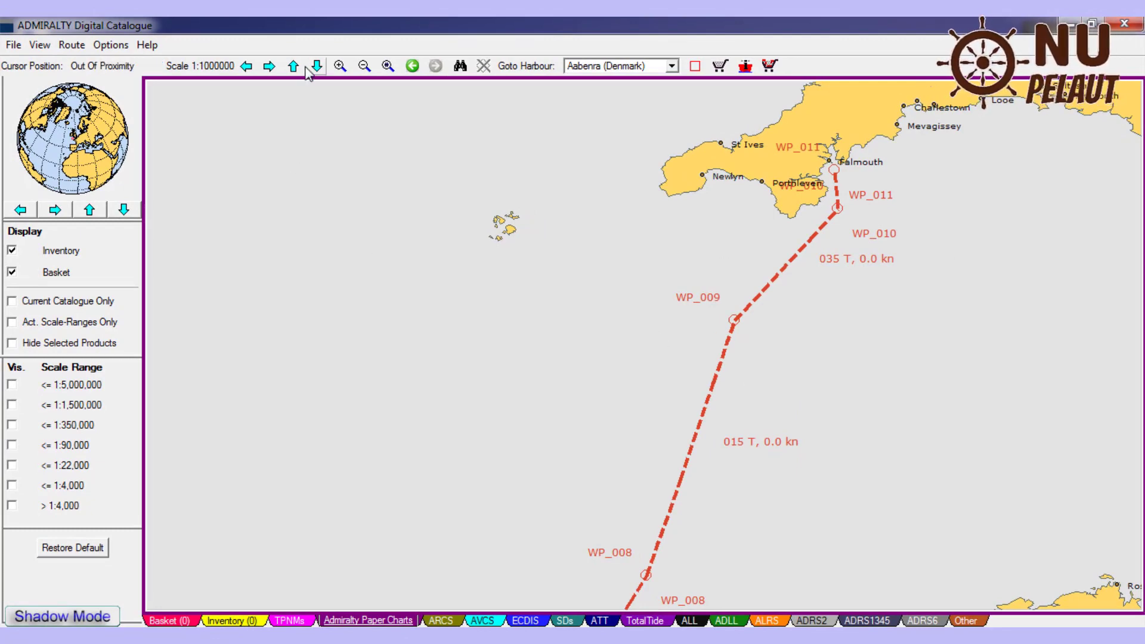
# Step: Display the Admiralty paper charts of all seven scale ranges, from <= 1:5,000,000 to > 1:4,000, around the whole route
pyautogui.click(365, 66)
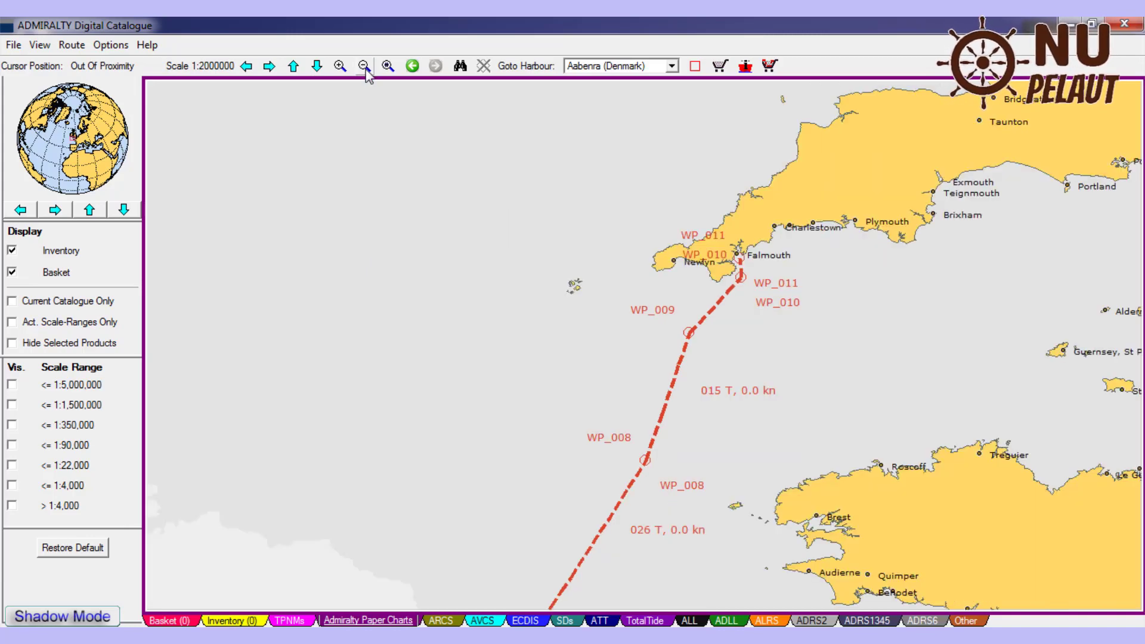
pyautogui.click(365, 66)
pyautogui.scroll(-1, 745, 273)
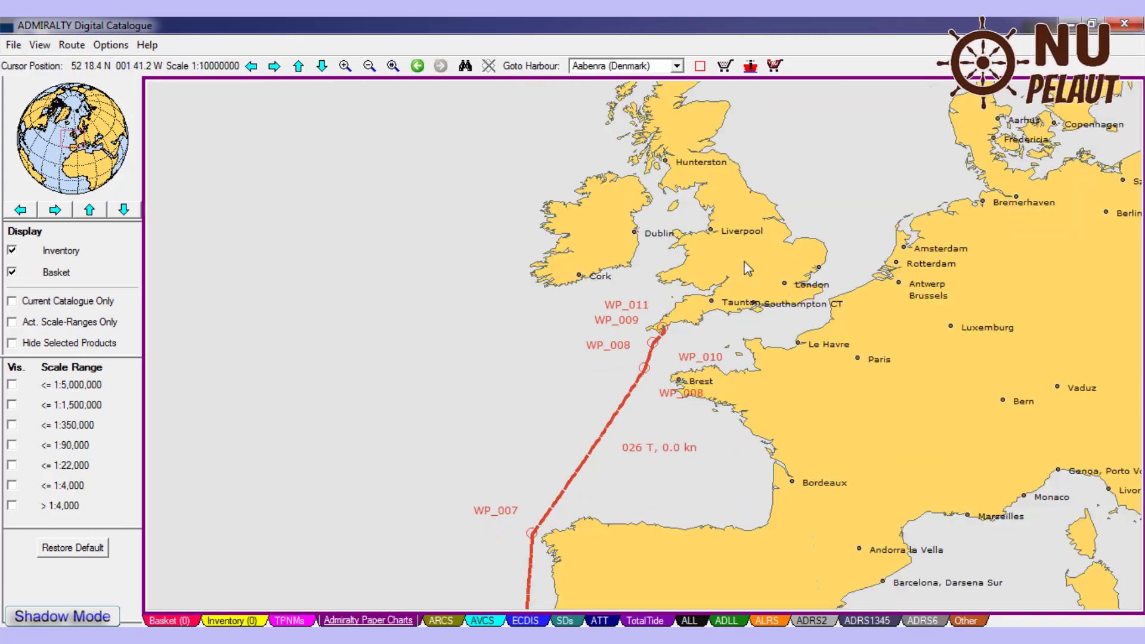
pyautogui.click(370, 66)
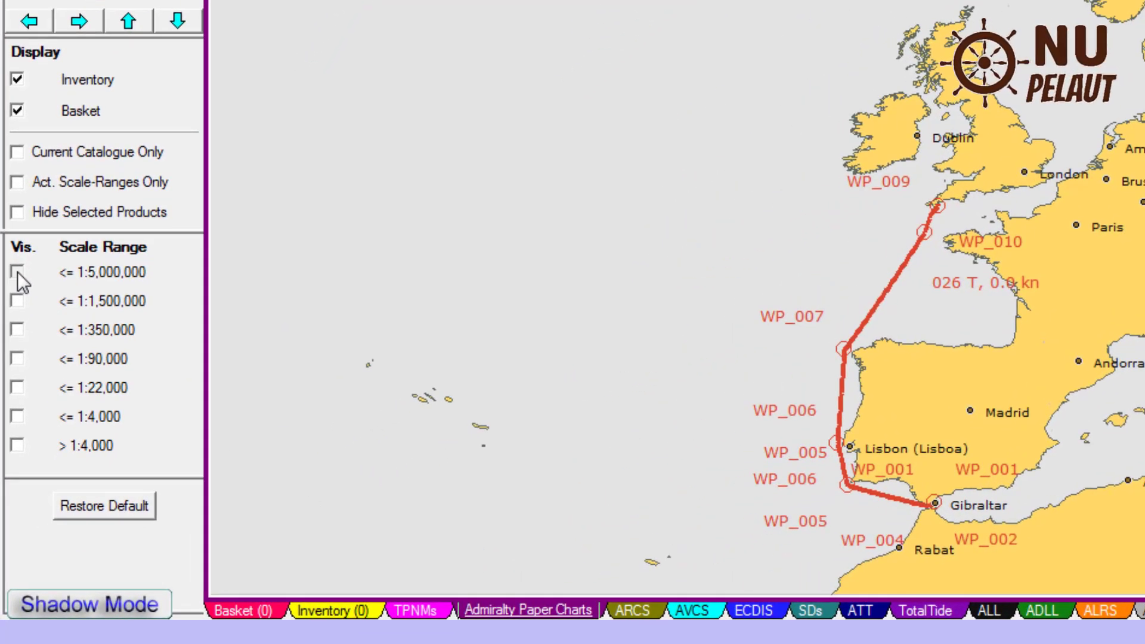
pyautogui.click(12, 382)
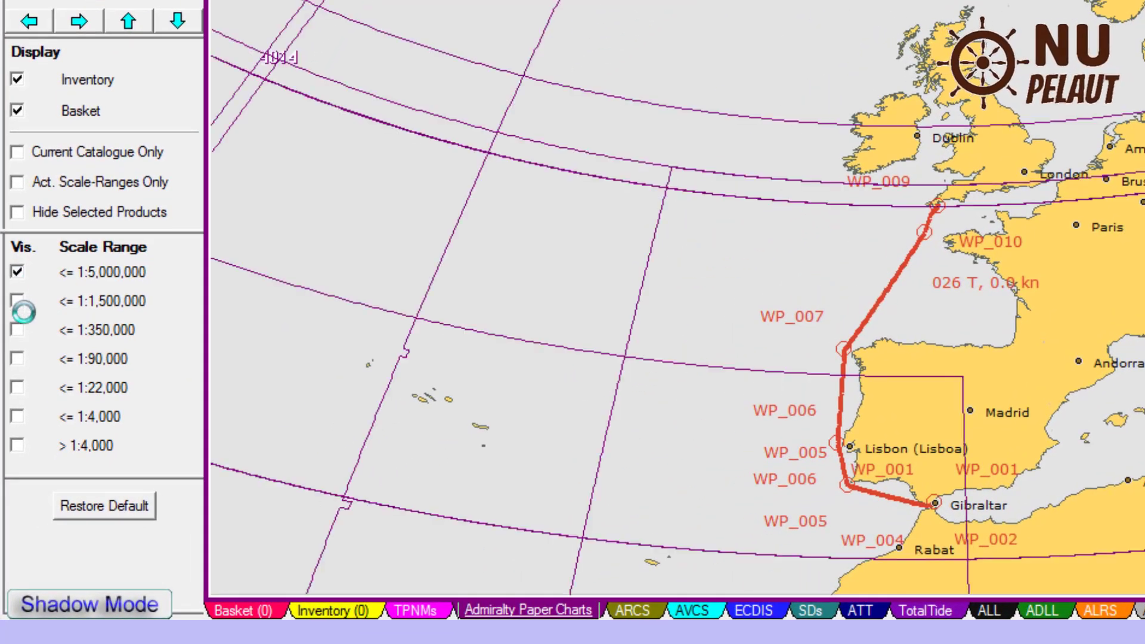
pyautogui.click(17, 327)
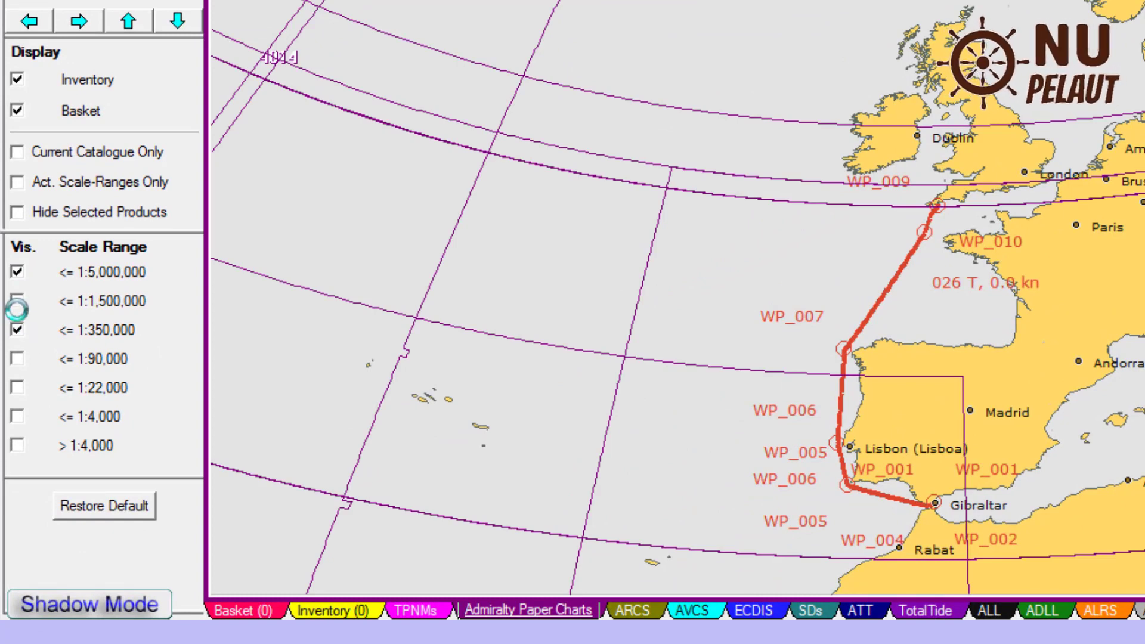
pyautogui.click(17, 302)
pyautogui.click(17, 359)
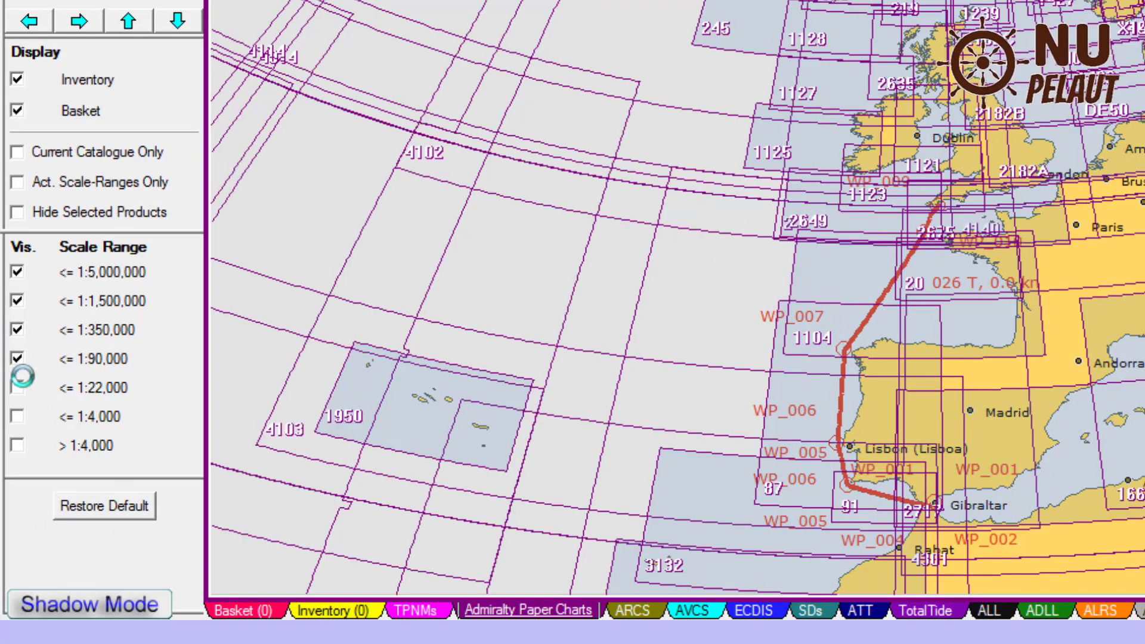
pyautogui.click(17, 389)
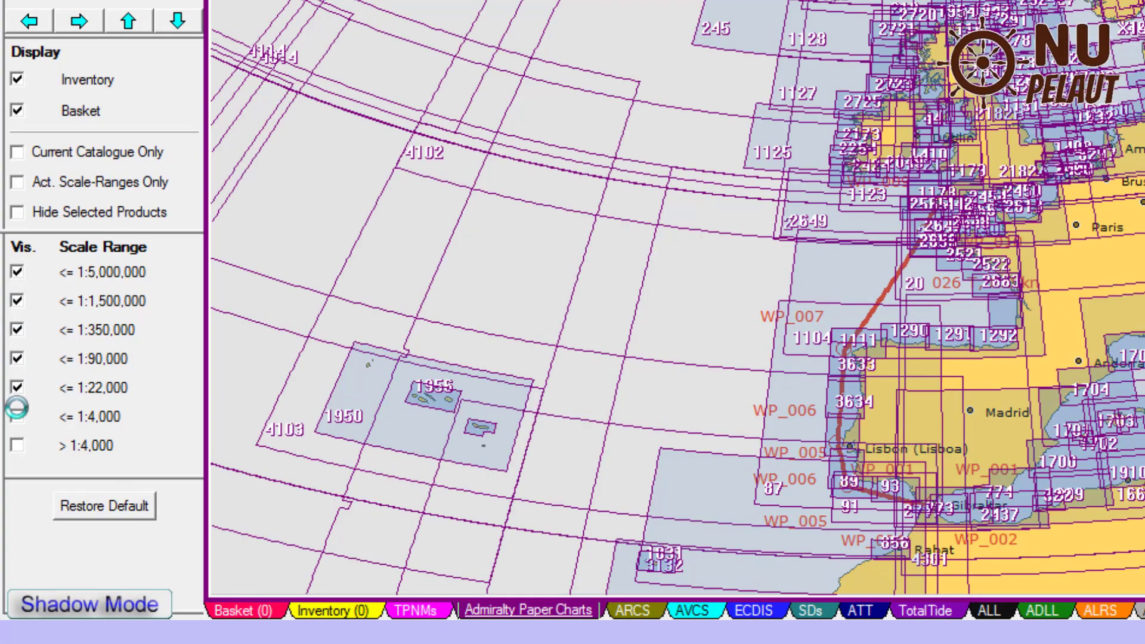
pyautogui.click(17, 447)
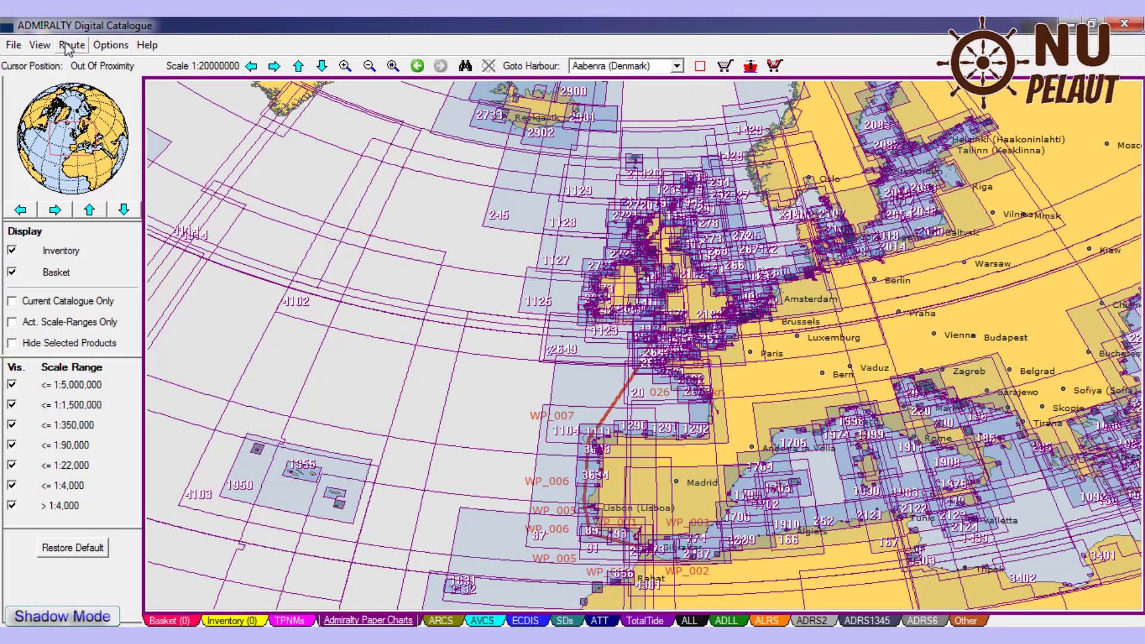
# Step: Add all displayed paper charts along the route to the basket and open the shopping basket
pyautogui.click(71, 45)
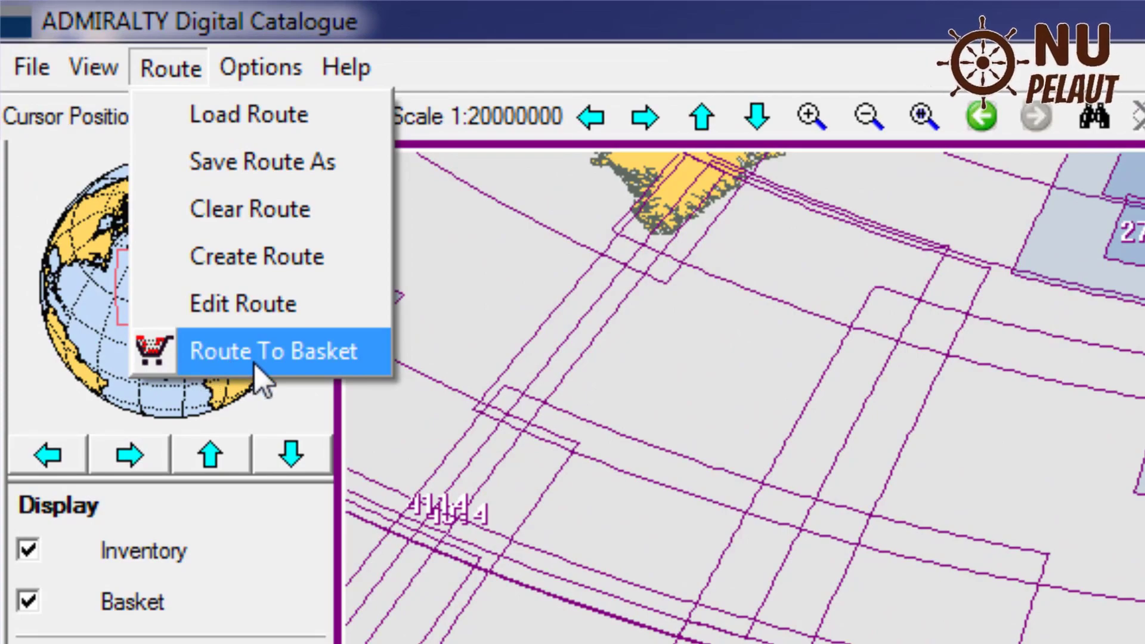
pyautogui.click(185, 363)
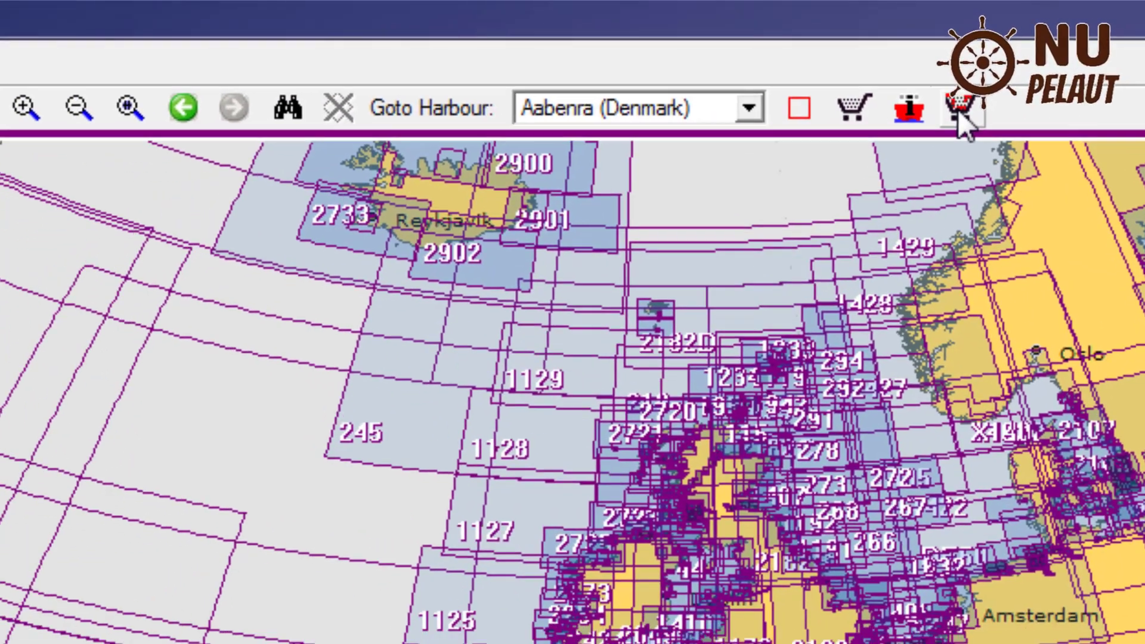
pyautogui.hotkey('alt', 'r')
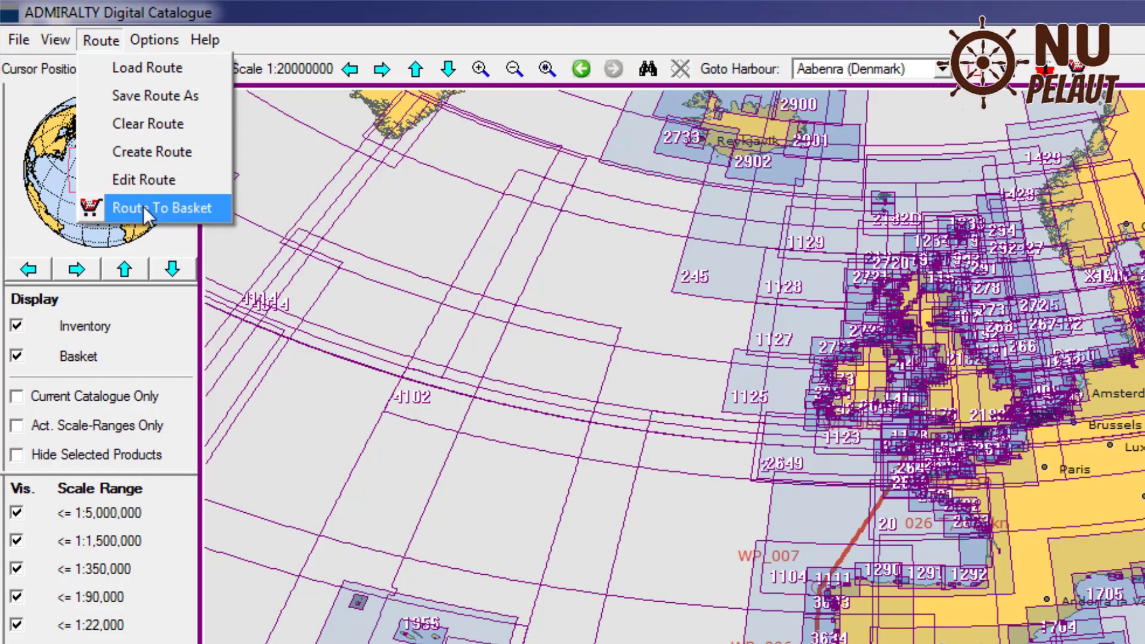
pyautogui.click(141, 205)
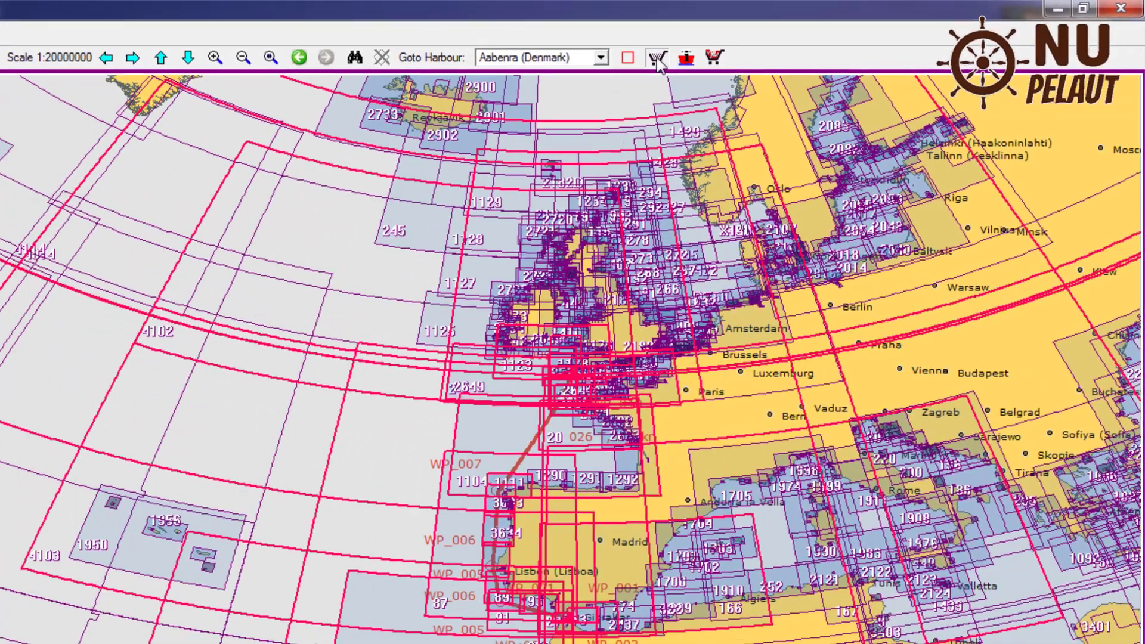
pyautogui.click(403, 89)
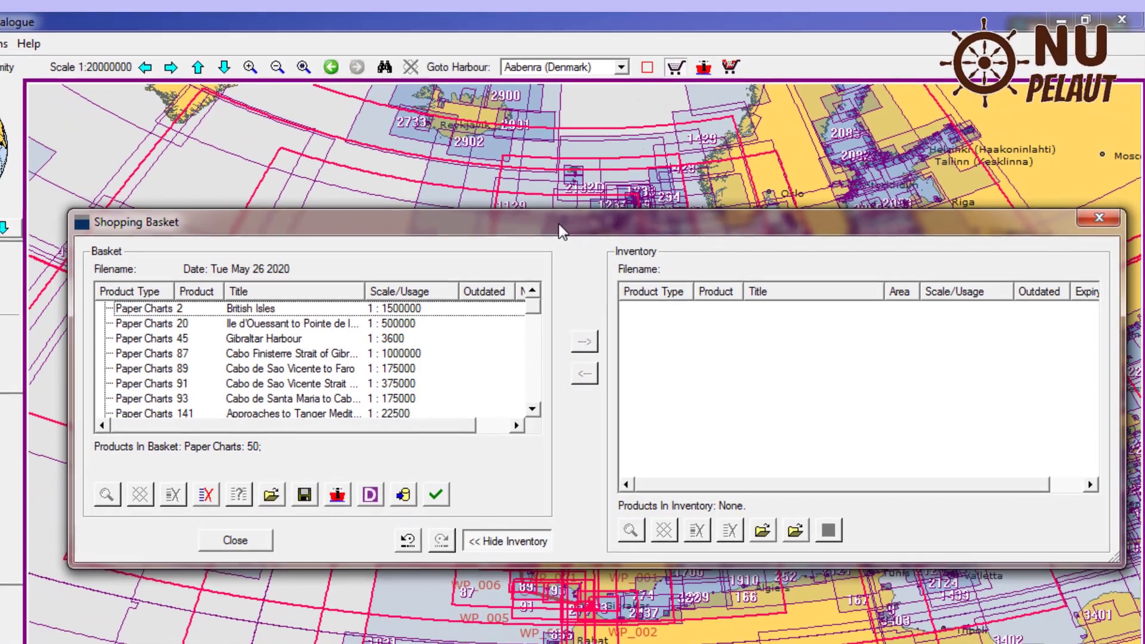
# Step: Examine the Admiralty paper charts listed in the shopping basket, from chart 2 down to the 4000 and 8000 series
pyautogui.moveTo(519, 215); pyautogui.dragTo(510, 108)
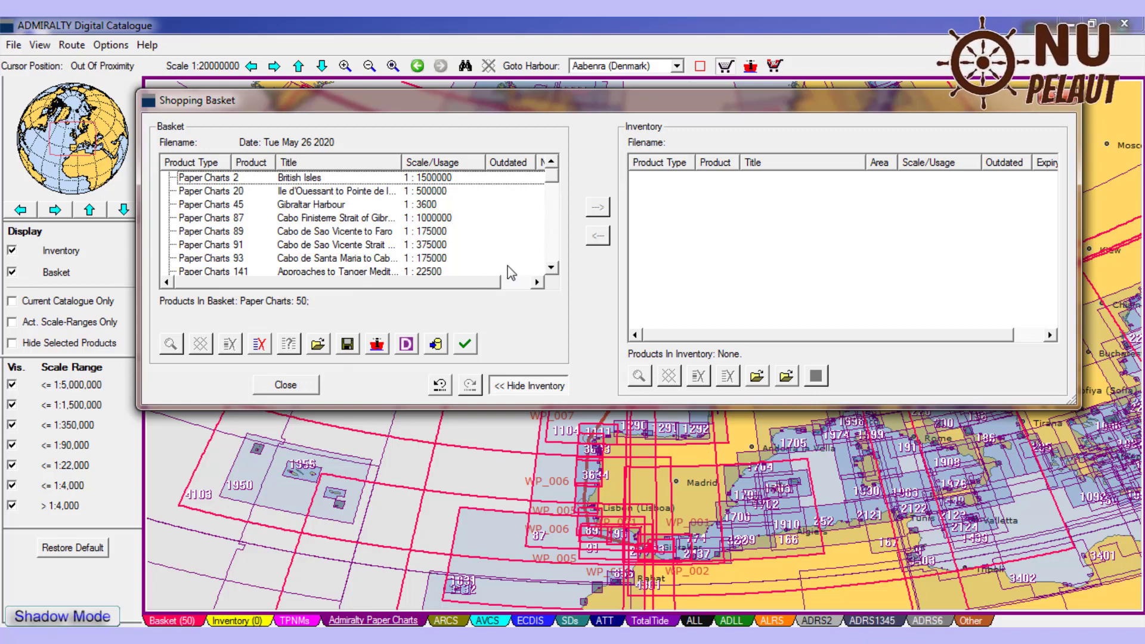
pyautogui.click(418, 270)
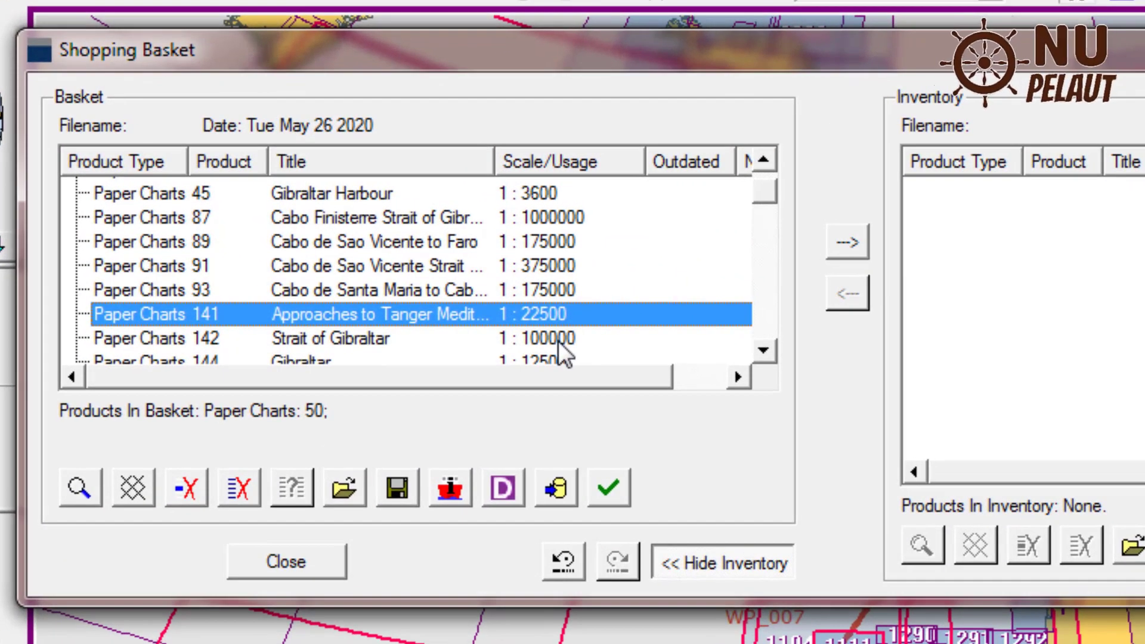
pyautogui.click(438, 262)
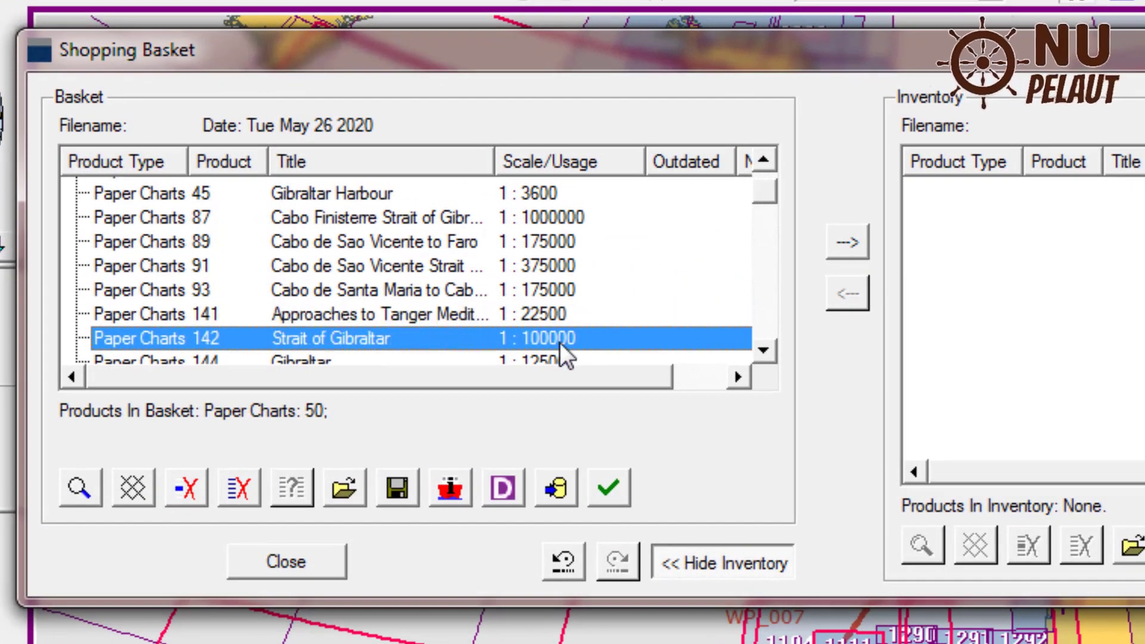
pyautogui.click(528, 315)
pyautogui.click(525, 295)
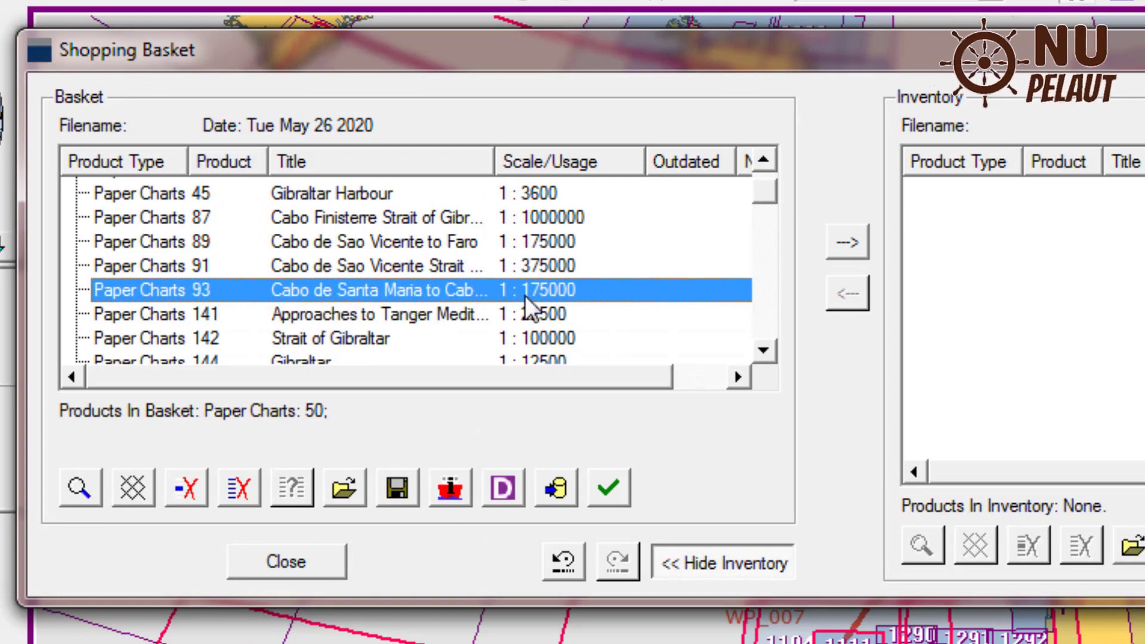
pyautogui.click(534, 267)
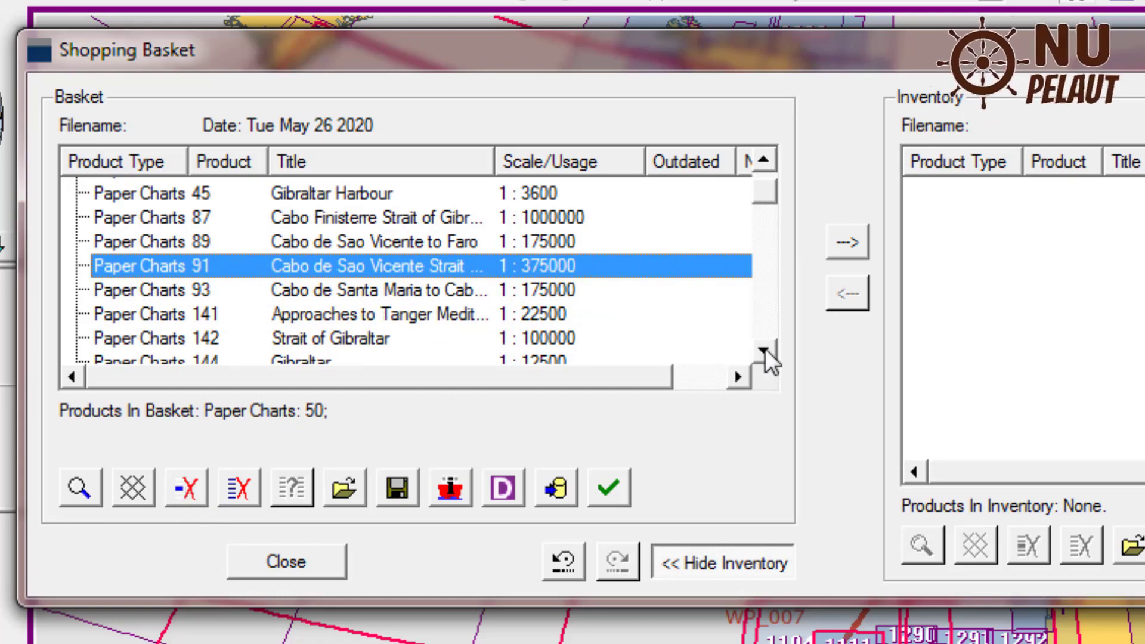
pyautogui.scroll(-3, 765, 348)
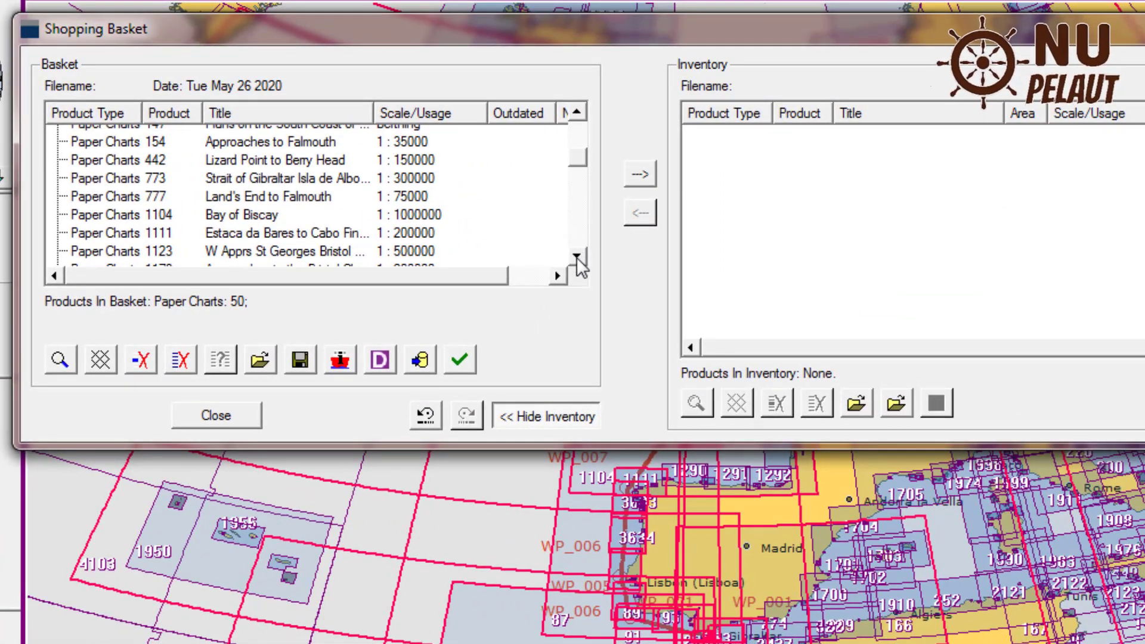
pyautogui.moveTo(578, 263); pyautogui.dragTo(578, 263)
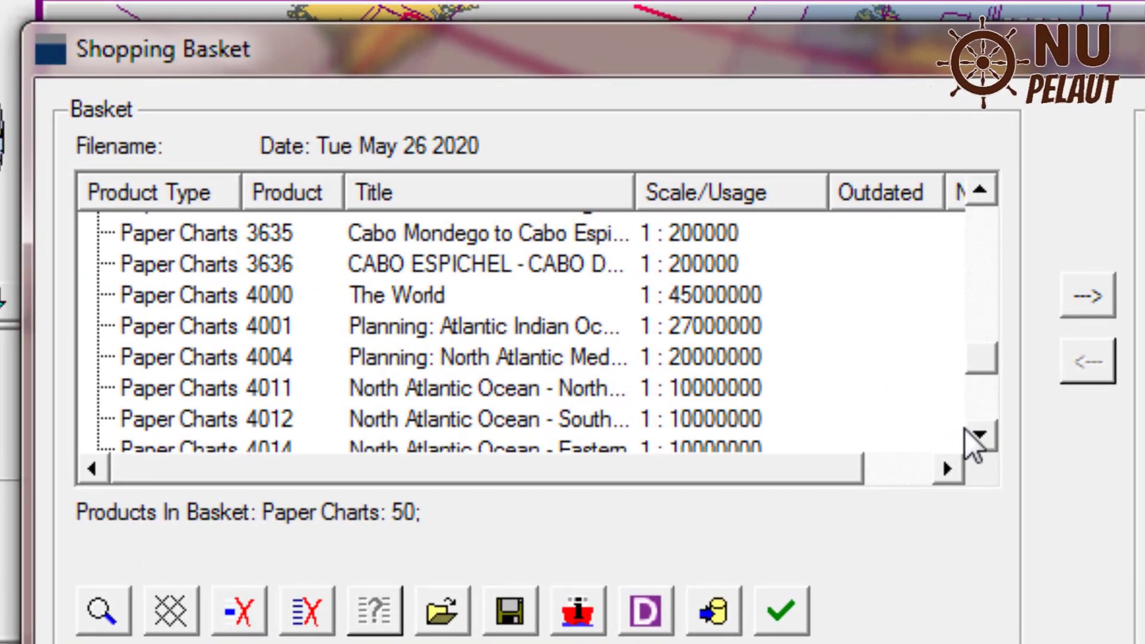
pyautogui.click(871, 386)
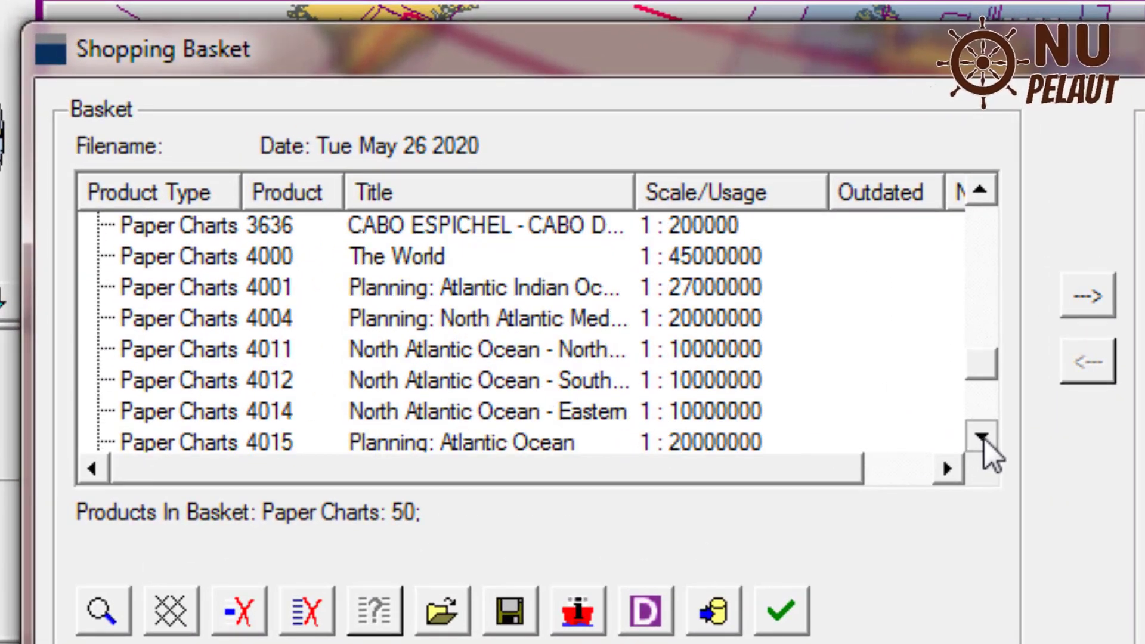
pyautogui.moveTo(982, 439); pyautogui.dragTo(982, 439)
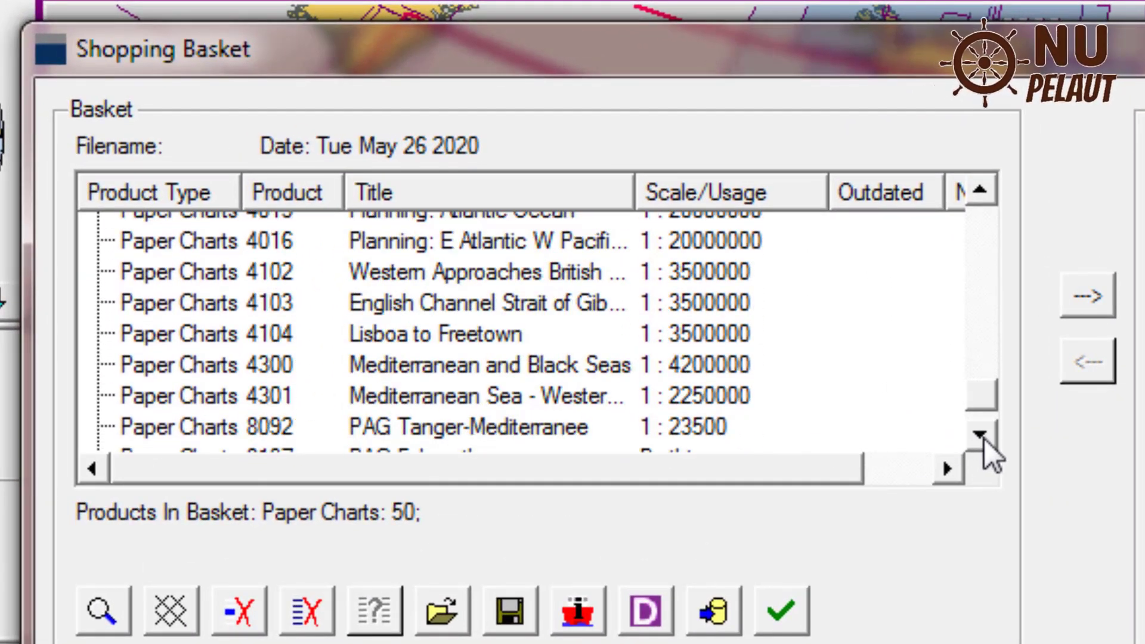
# Step: Remove paper chart 4103, the 1:3500000 English Channel to Strait of Gibraltar chart, from the basket
pyautogui.click(267, 306)
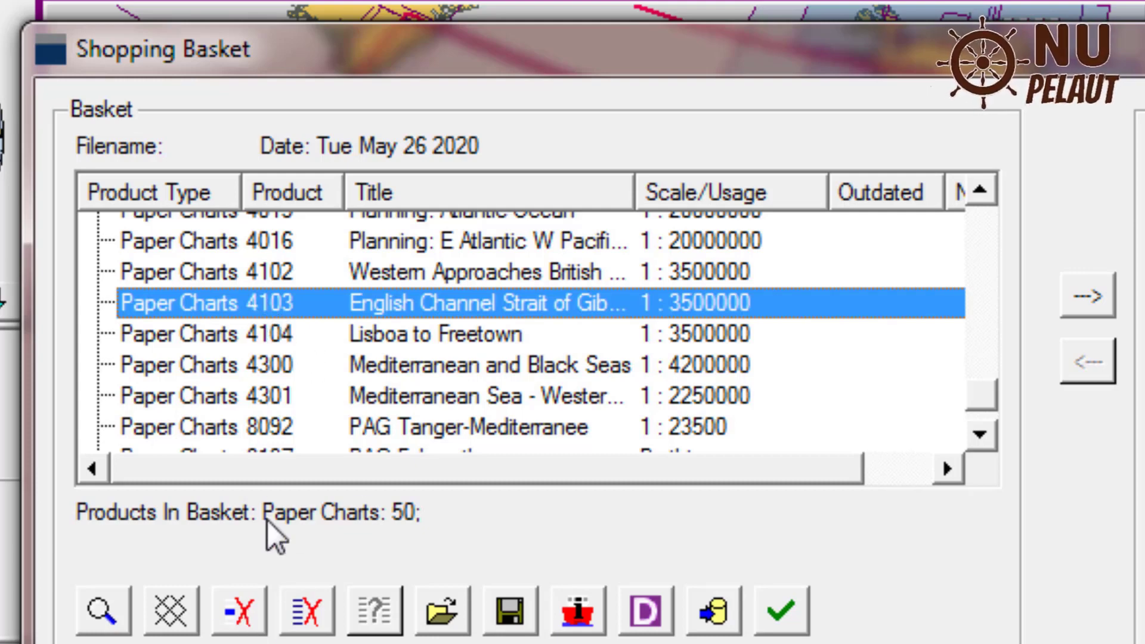
pyautogui.click(257, 334)
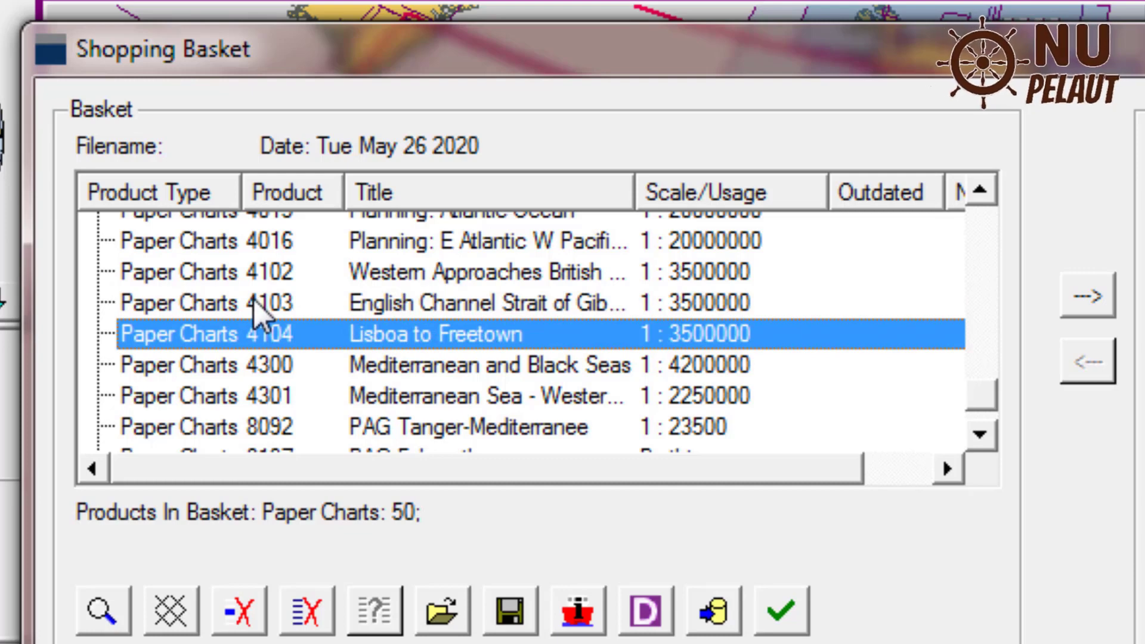
pyautogui.click(258, 306)
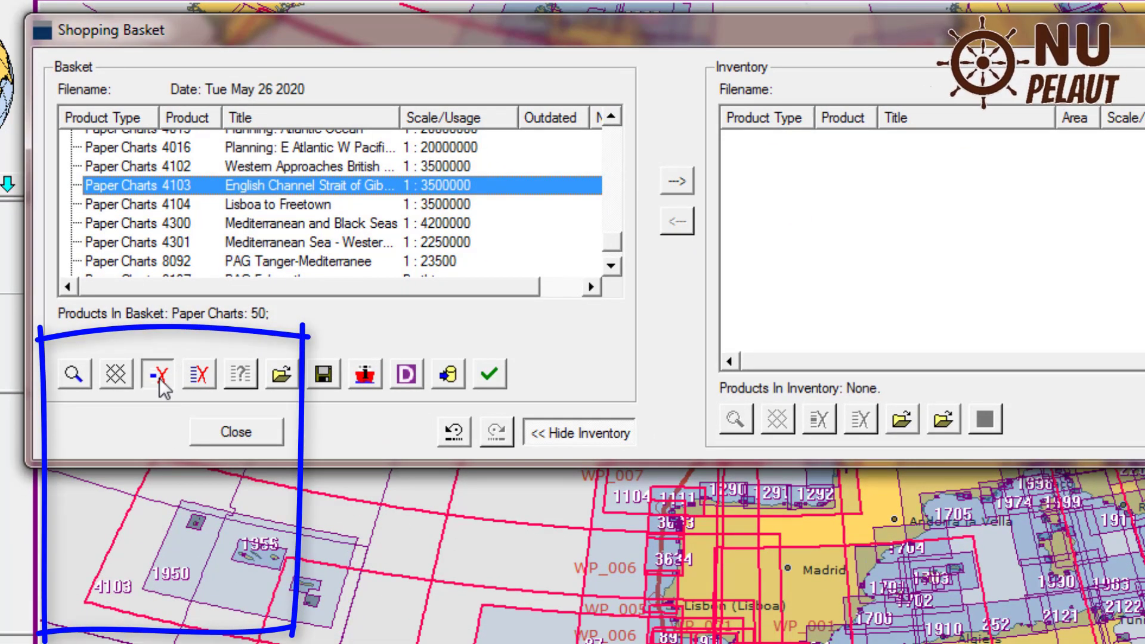
pyautogui.click(159, 375)
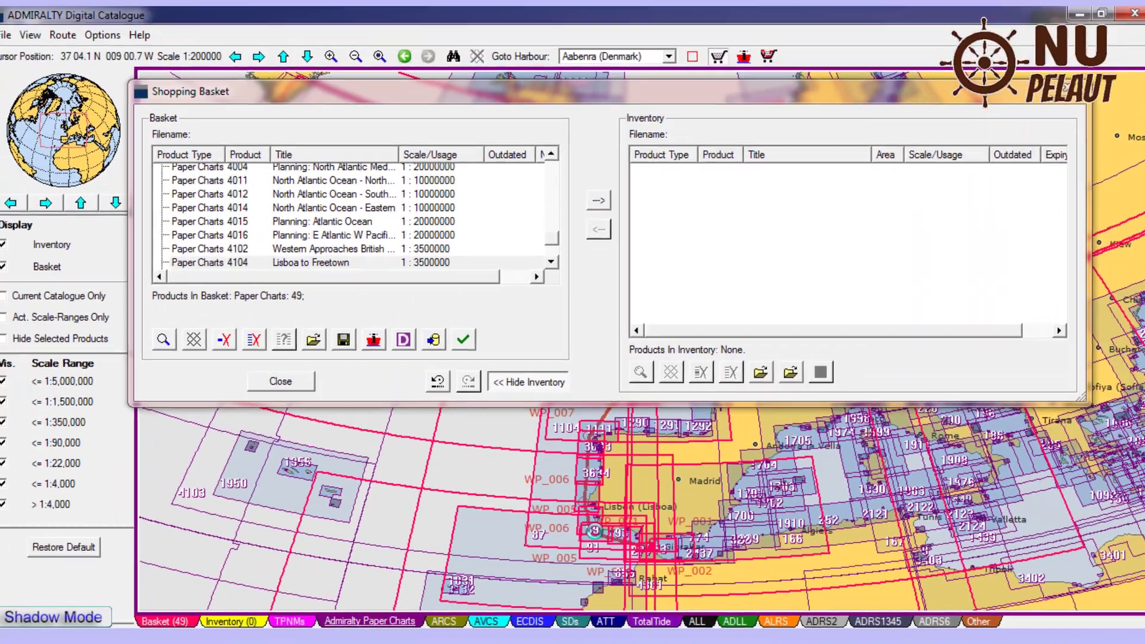
# Step: Narrow the Shopping Basket window to uncover more of the map and show the map at scale 1:10000000
pyautogui.click(632, 498)
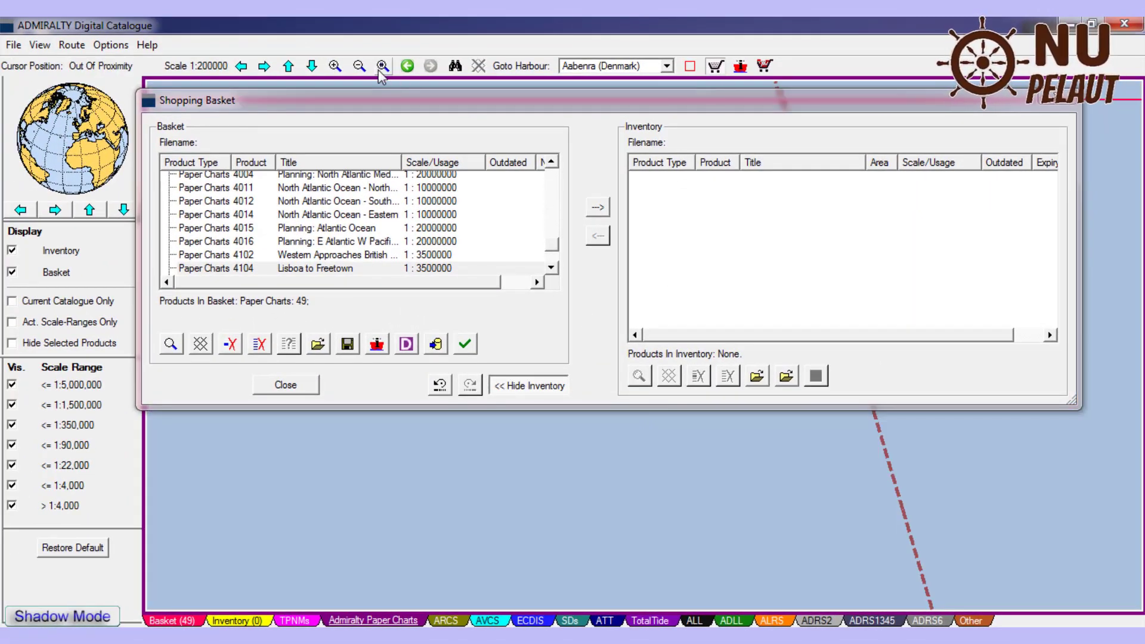
pyautogui.click(358, 66)
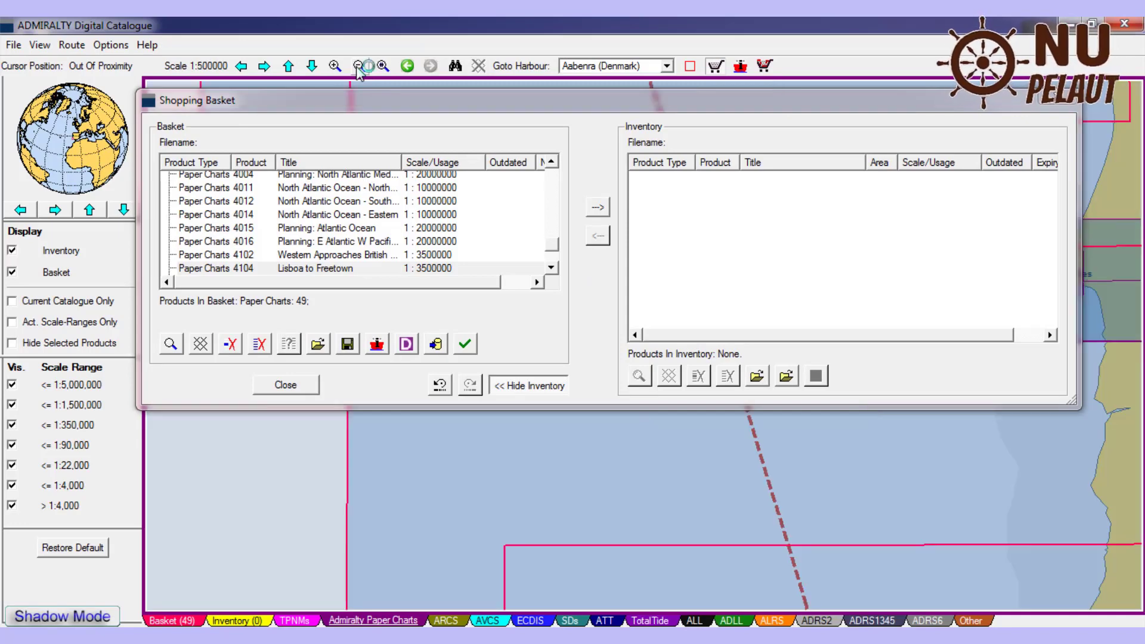
pyautogui.click(359, 67)
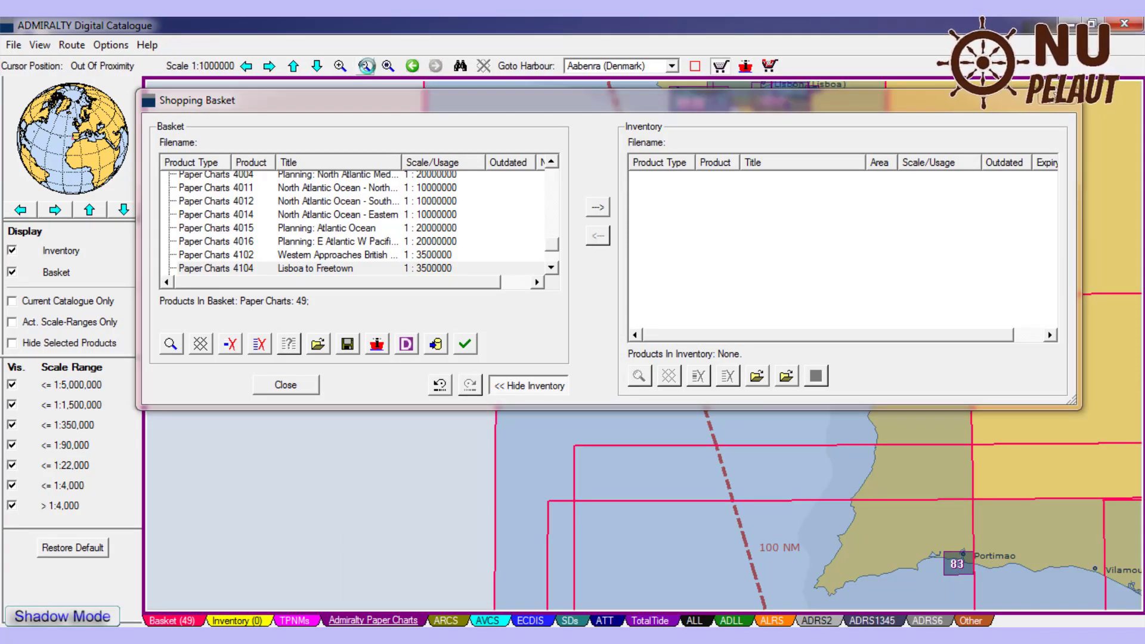
pyautogui.click(360, 66)
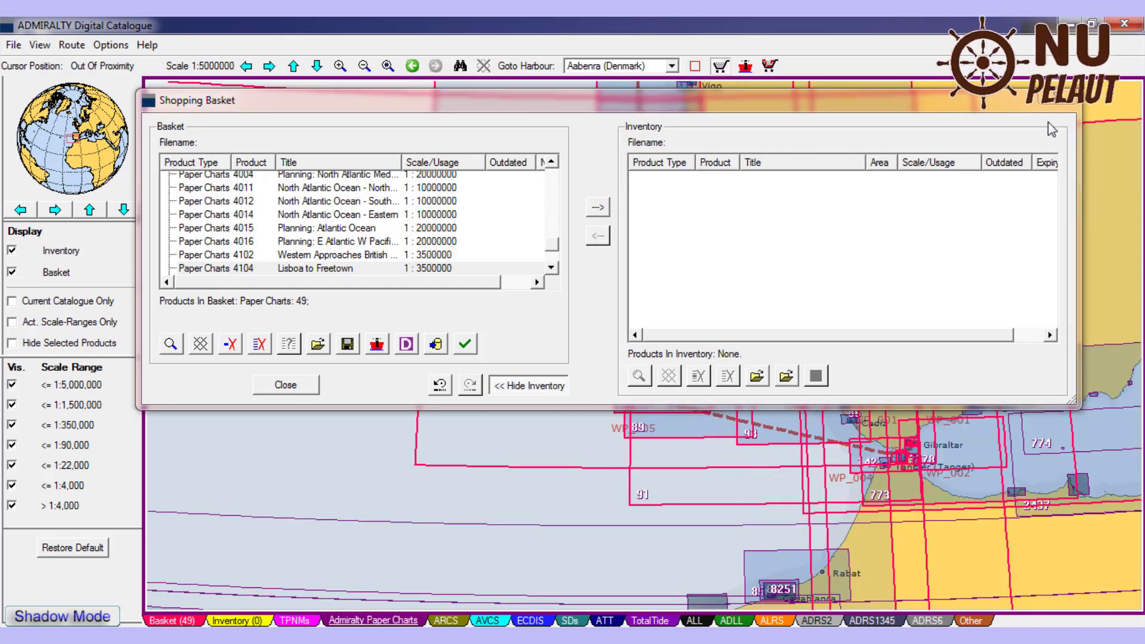
pyautogui.moveTo(1013, 112); pyautogui.dragTo(1016, 101)
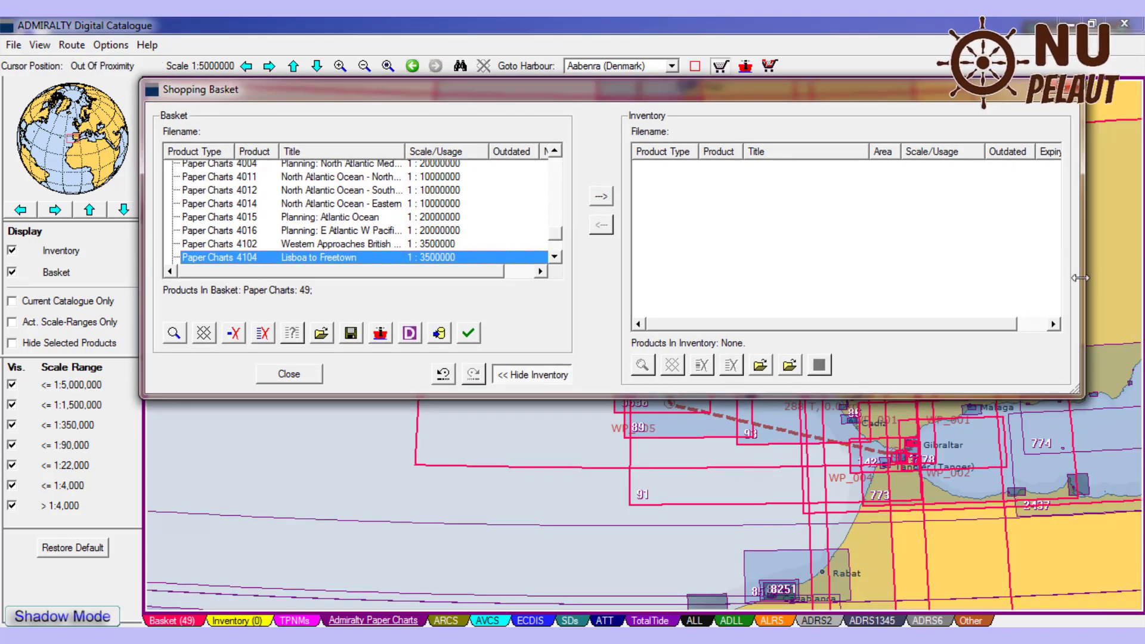
pyautogui.moveTo(1082, 280); pyautogui.dragTo(643, 303)
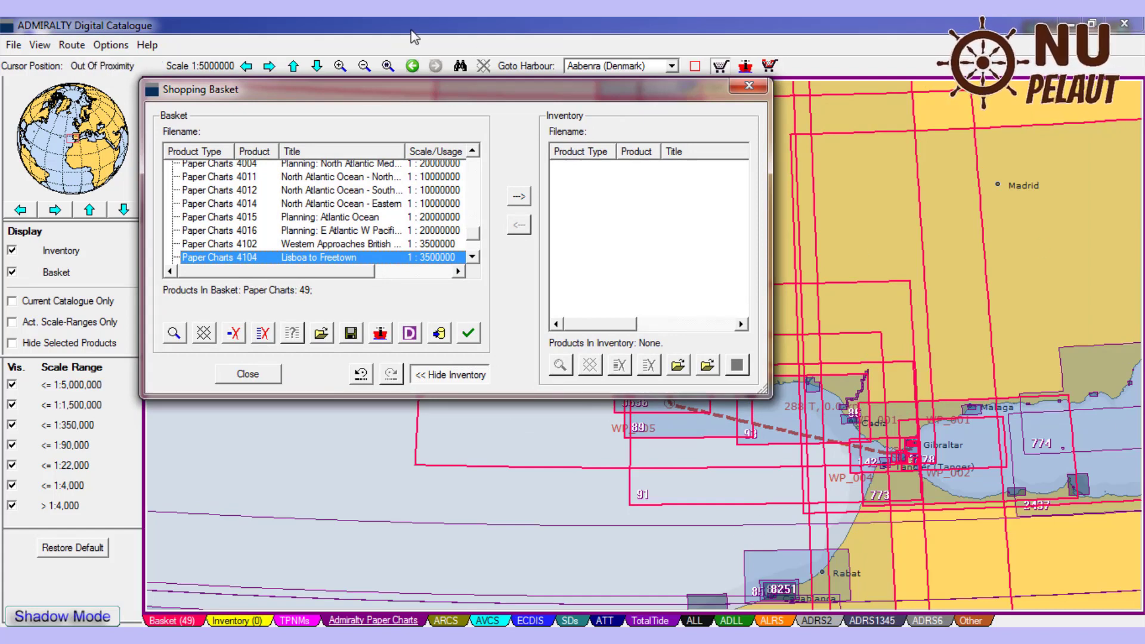
pyautogui.click(364, 66)
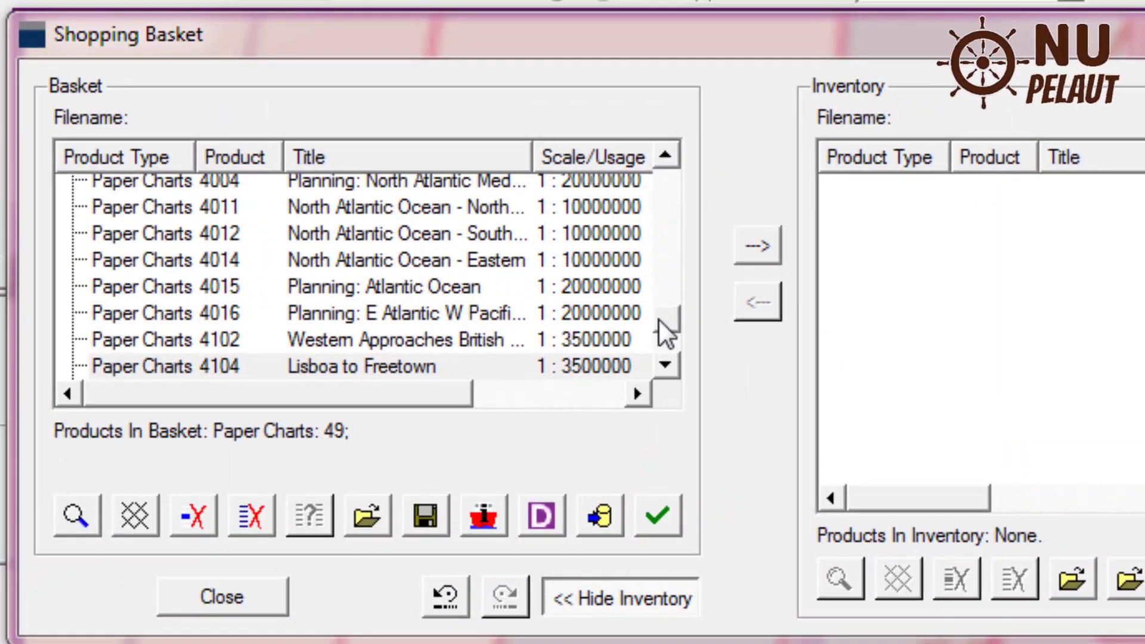
# Step: Remove one more unneeded paper chart, listed just before chart 3578, from the basket
pyautogui.moveTo(664, 321); pyautogui.dragTo(670, 276)
pyautogui.click(214, 262)
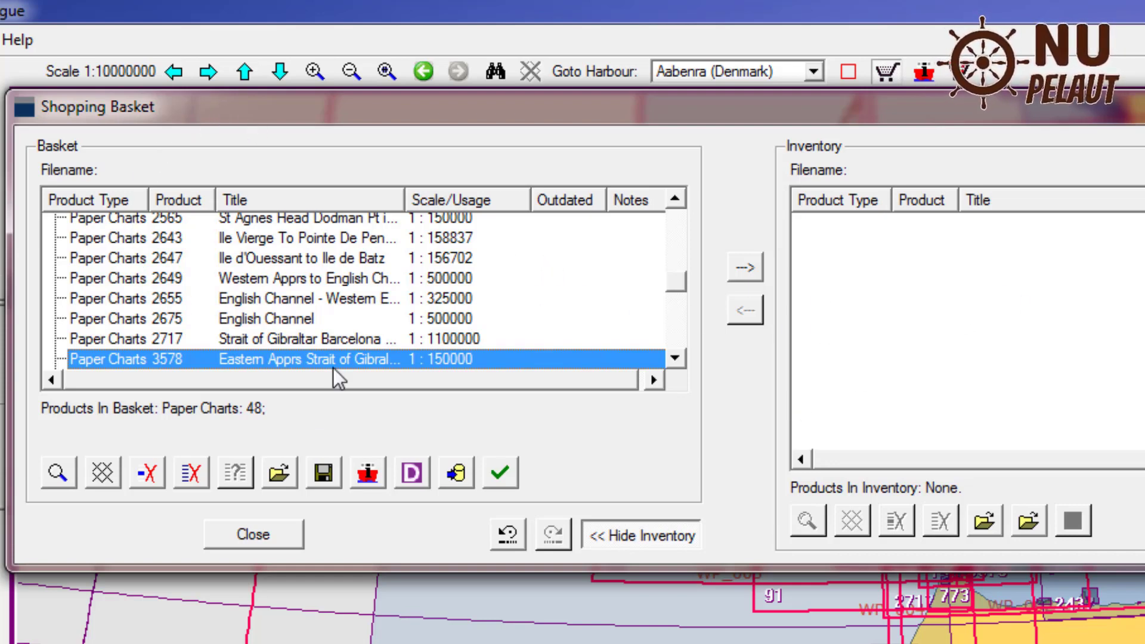
# Step: Save the basket as a basket text file named "PC Route Voy 02 GIB to FALMOUTH" in the Preferences folder
pyautogui.click(324, 473)
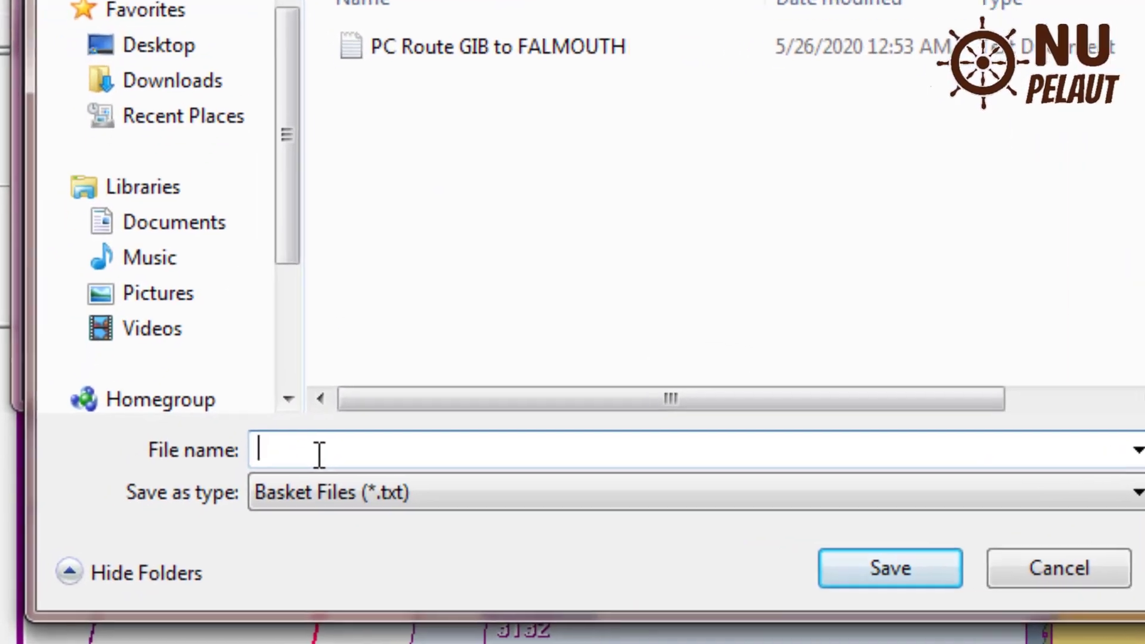
pyautogui.write('PC')
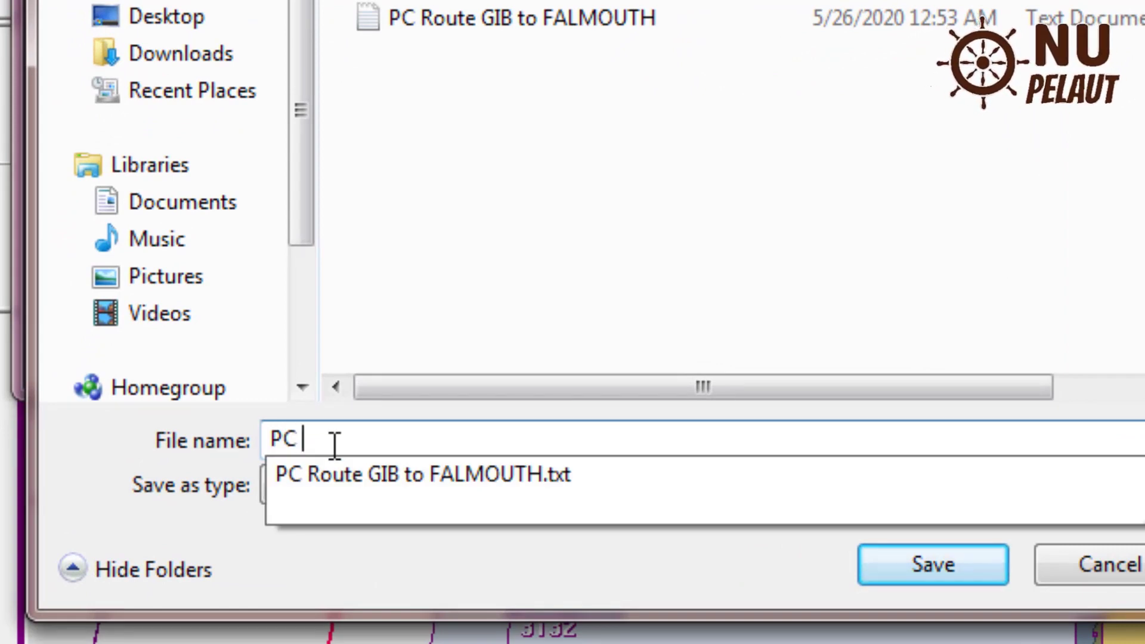
pyautogui.write(' Route Voy 02')
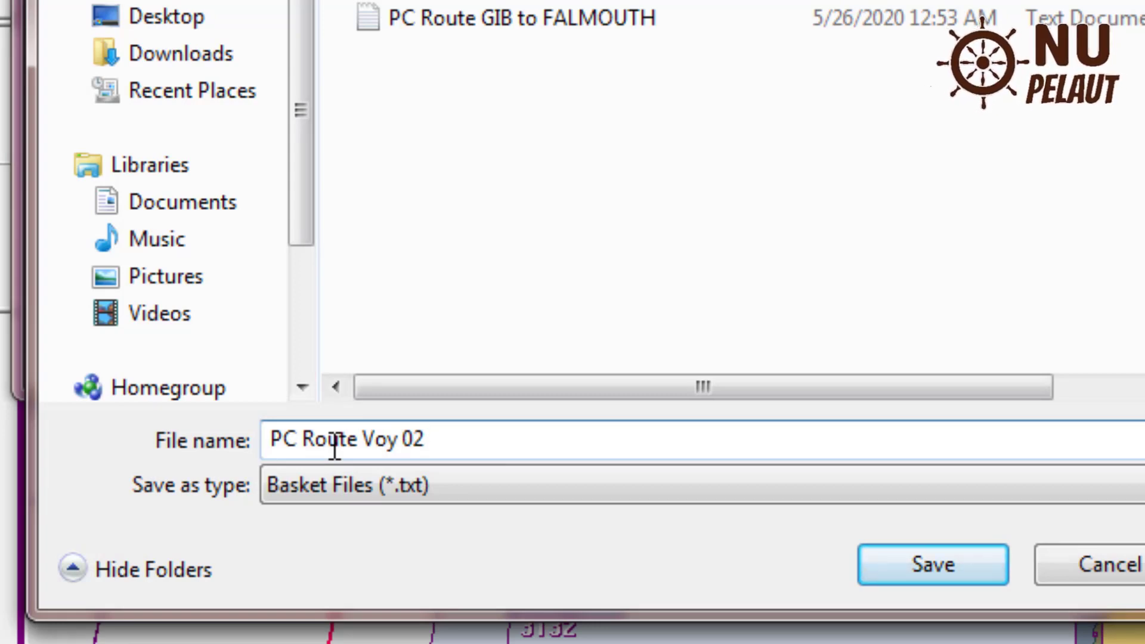
pyautogui.write('GIB ')
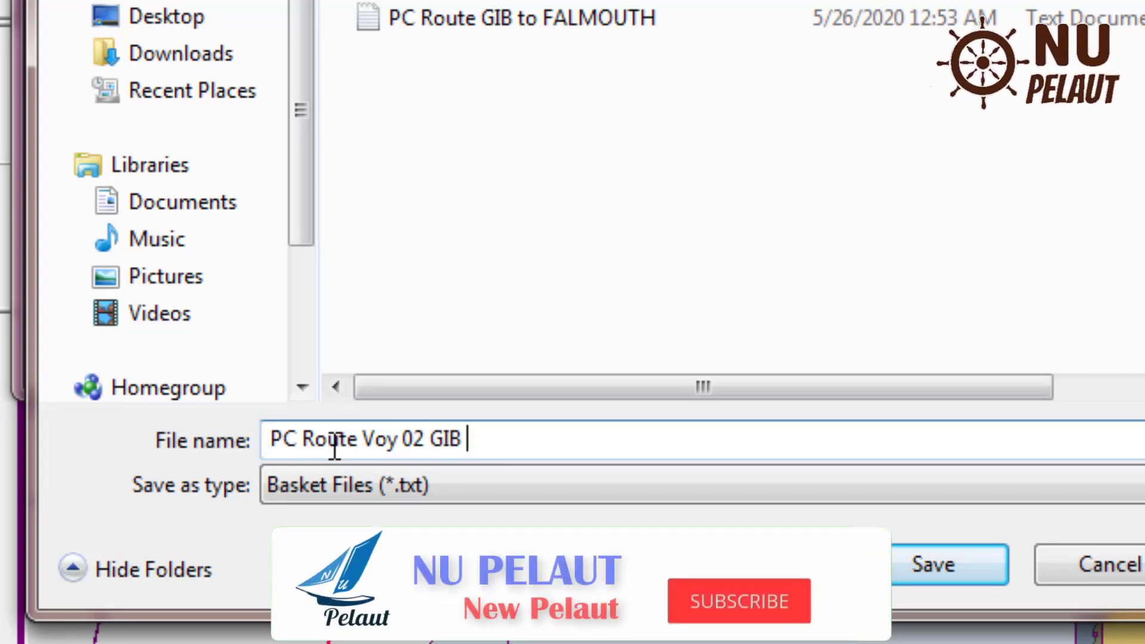
pyautogui.write('to ')
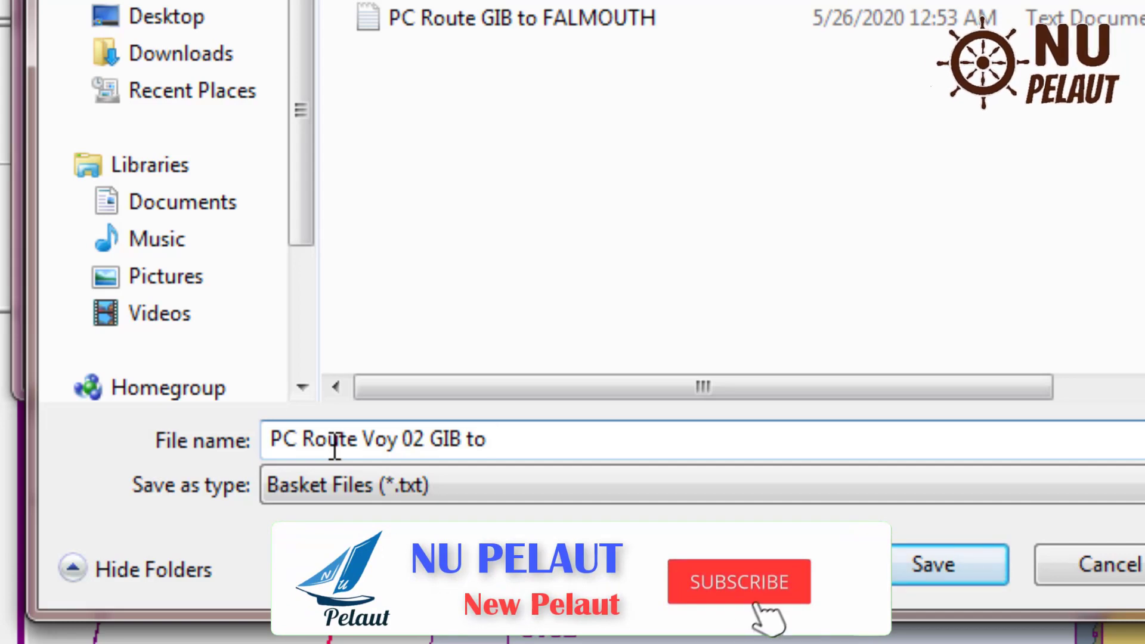
pyautogui.write('FALMOUTH')
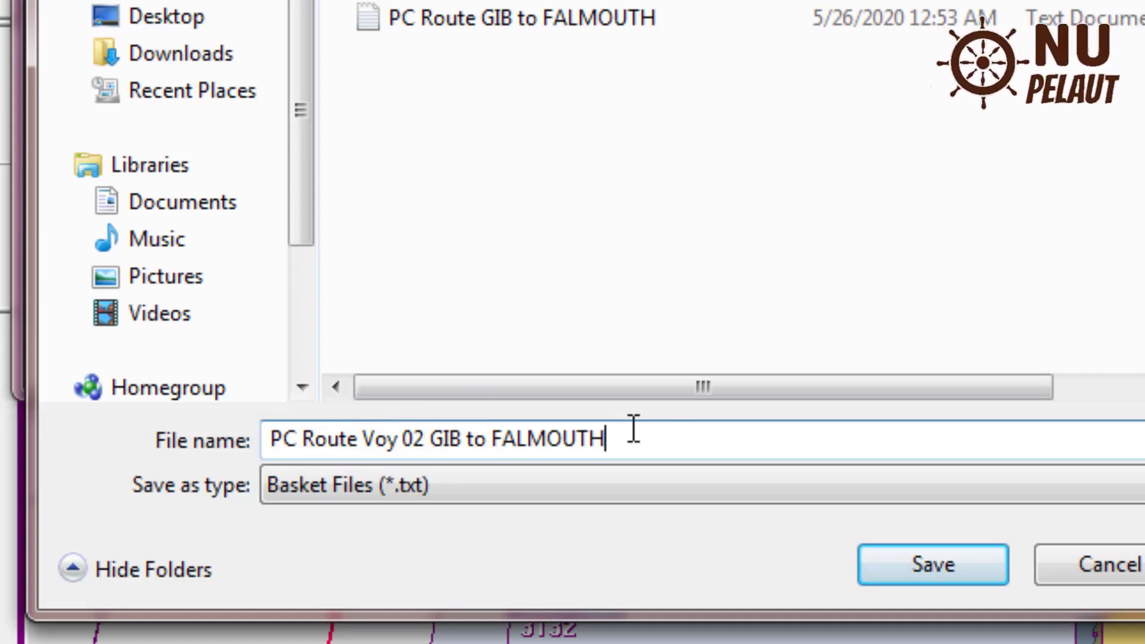
pyautogui.click(892, 563)
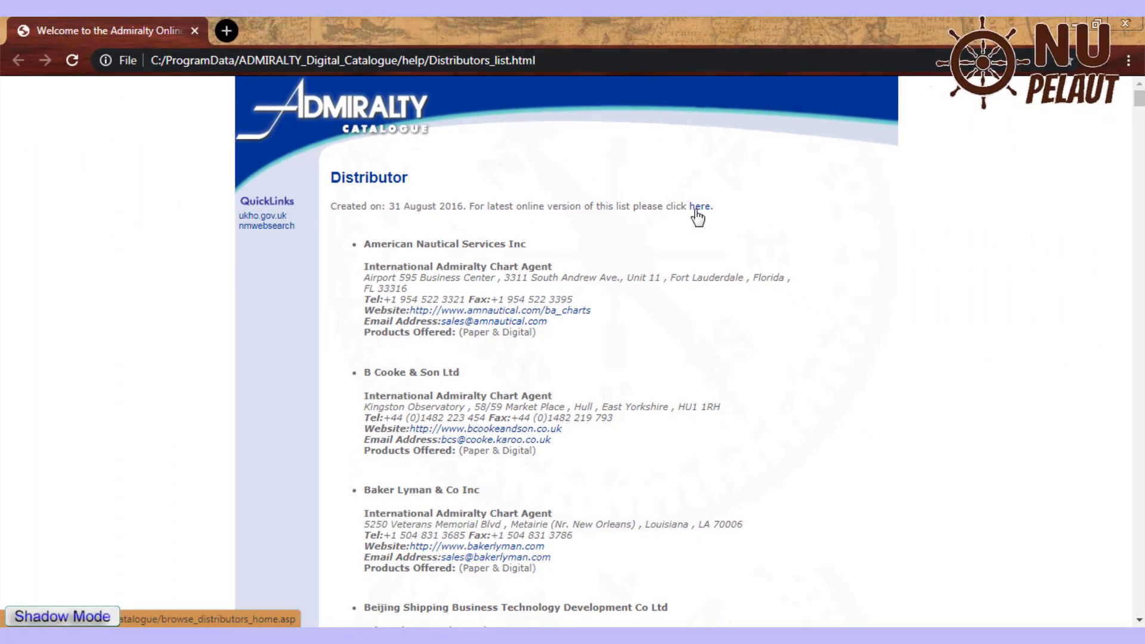
# Step: Close the distributor list page and load the basket file "PC Route Voy 02 GIB to FALMOUTH" into the shopping basket
pyautogui.click(1126, 24)
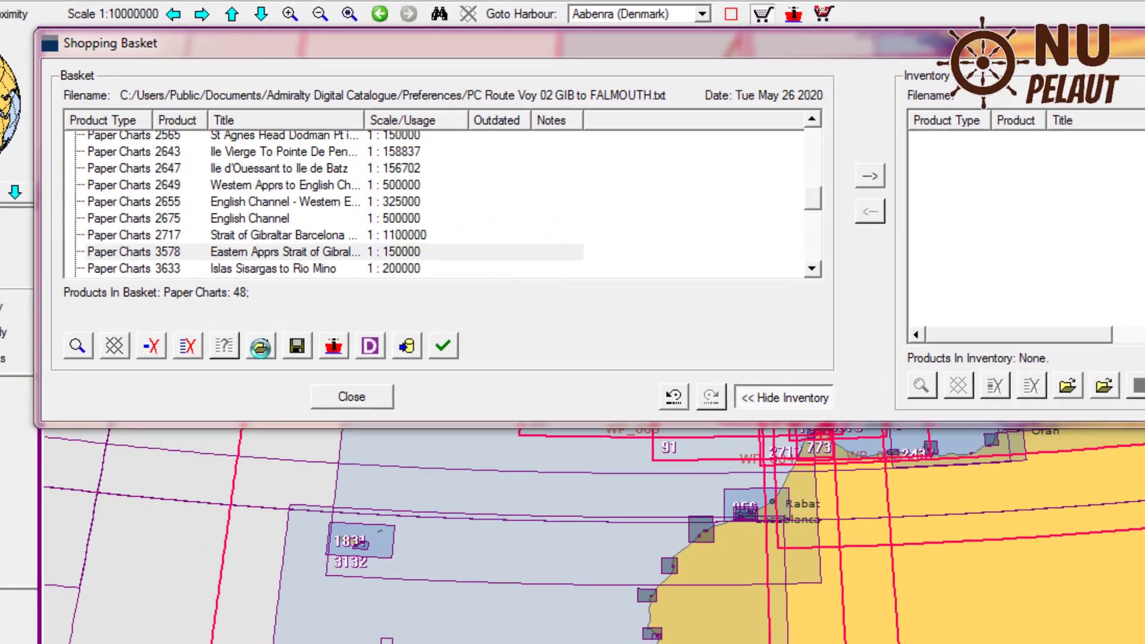
pyautogui.click(306, 336)
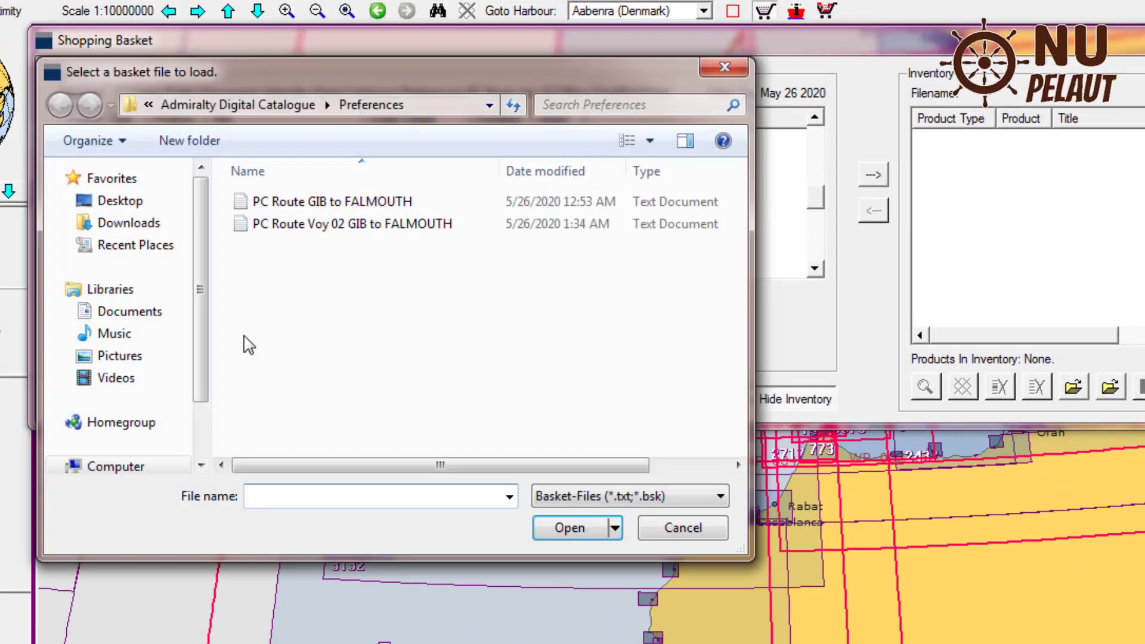
pyautogui.click(343, 225)
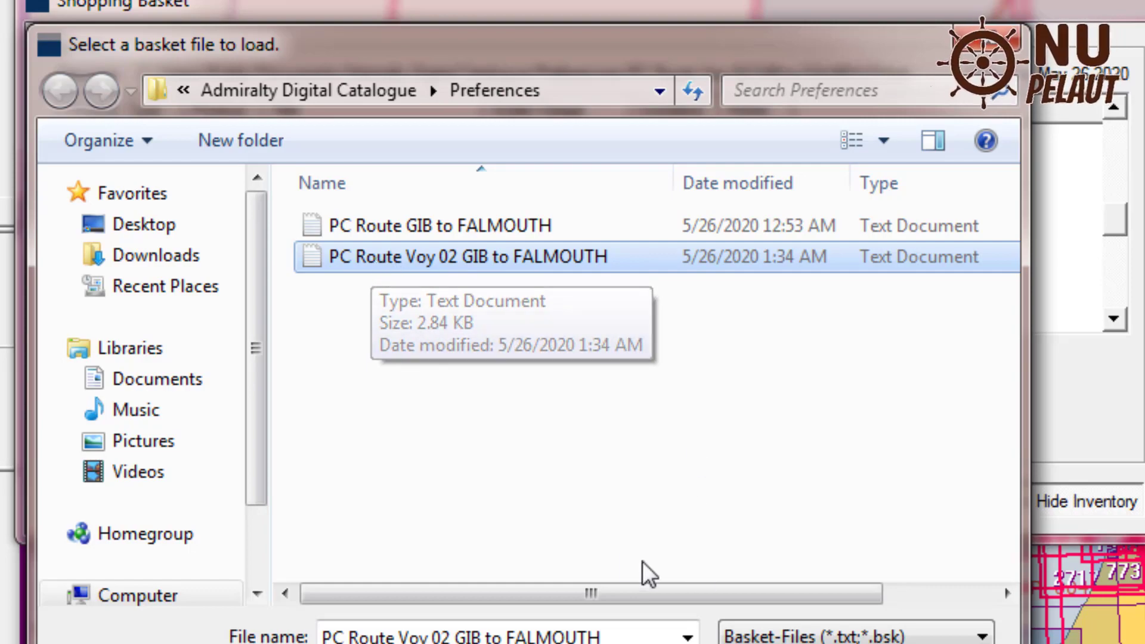
pyautogui.press('Return')
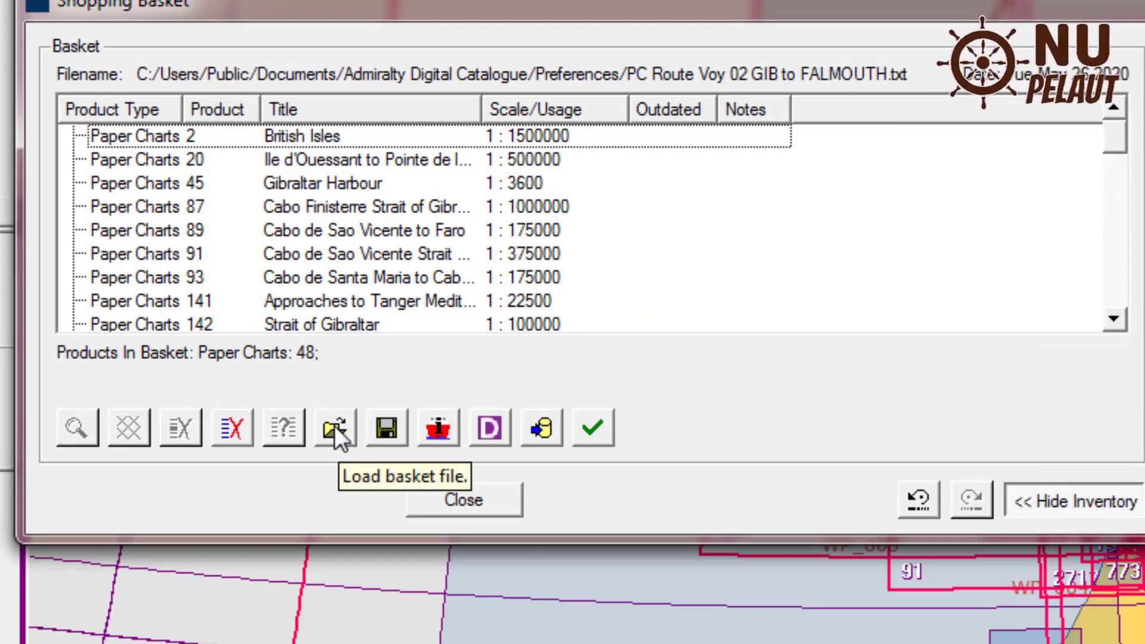
# Step: Open the saved basket file "PC Route Voy 02 GIB to FALMOUTH" in Notepad from the basket file selection dialog
pyautogui.click(334, 425)
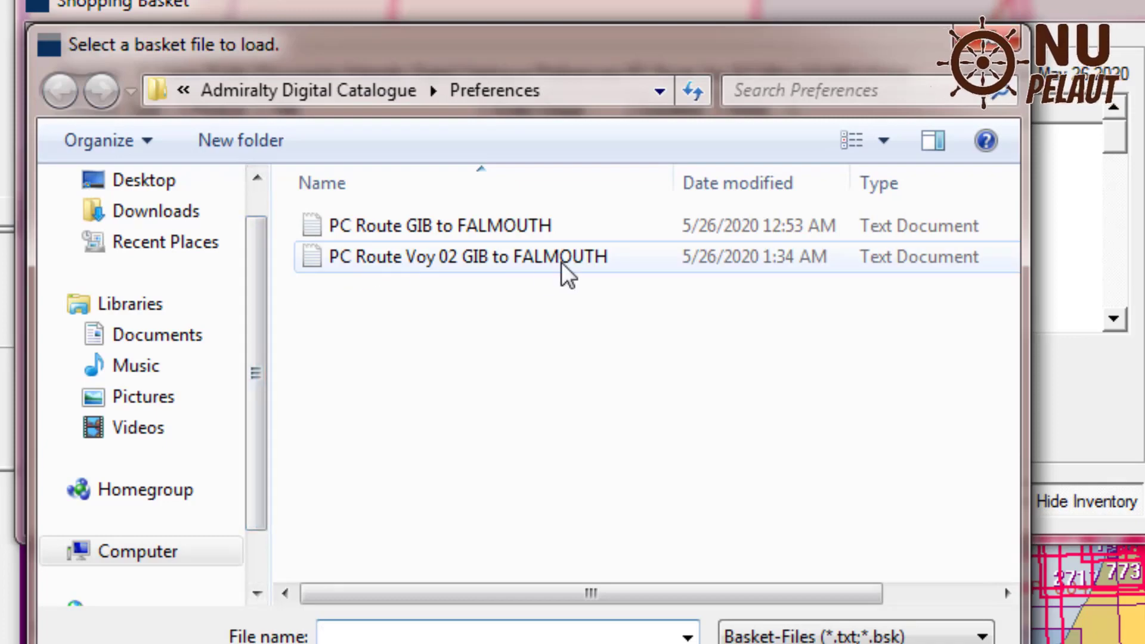
pyautogui.click(564, 260)
pyautogui.rightClick(568, 259)
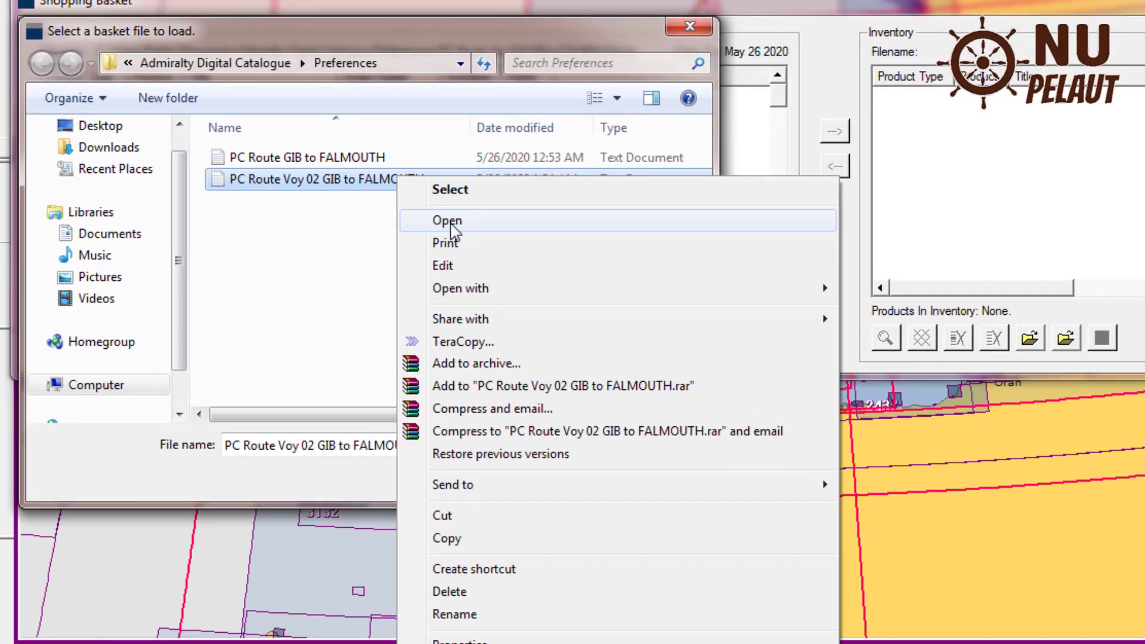
pyautogui.click(451, 225)
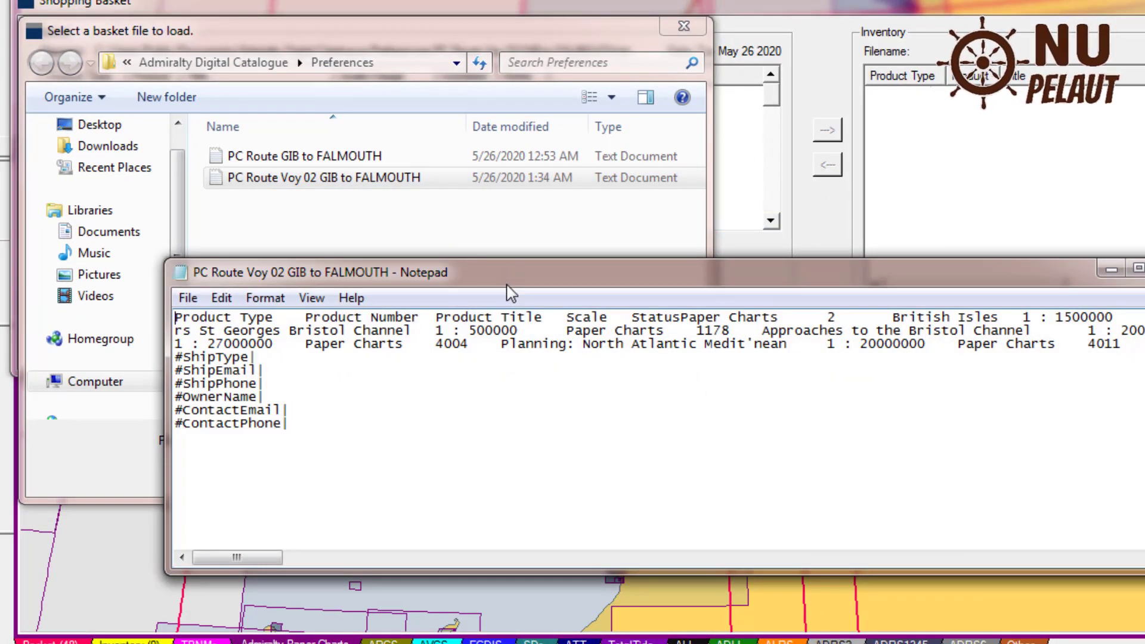
# Step: Review the basket file's chart entries and its ship and contact fields in Notepad, and close both Notepad and the basket file selection dialog
pyautogui.moveTo(508, 286); pyautogui.dragTo(376, 71)
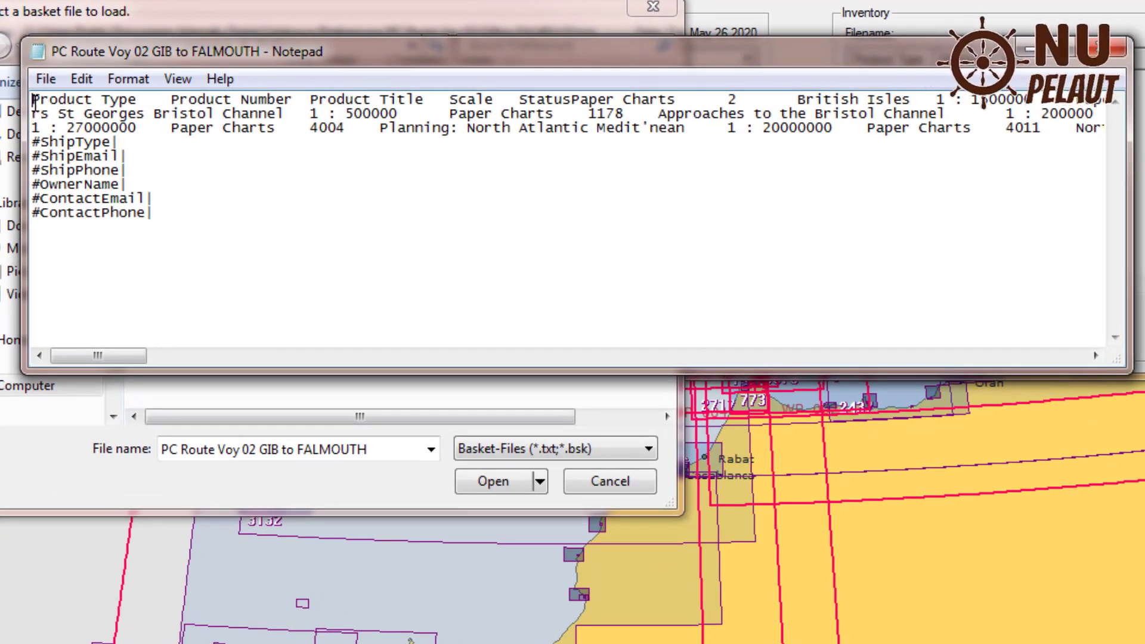
pyautogui.moveTo(51, 106); pyautogui.dragTo(218, 215)
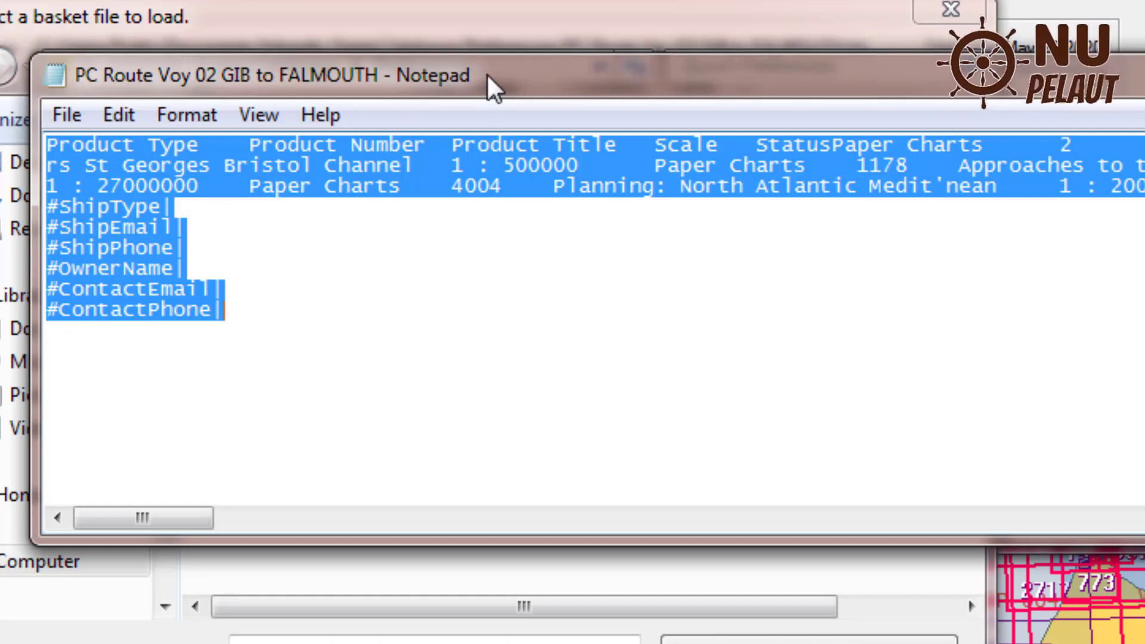
pyautogui.click(314, 318)
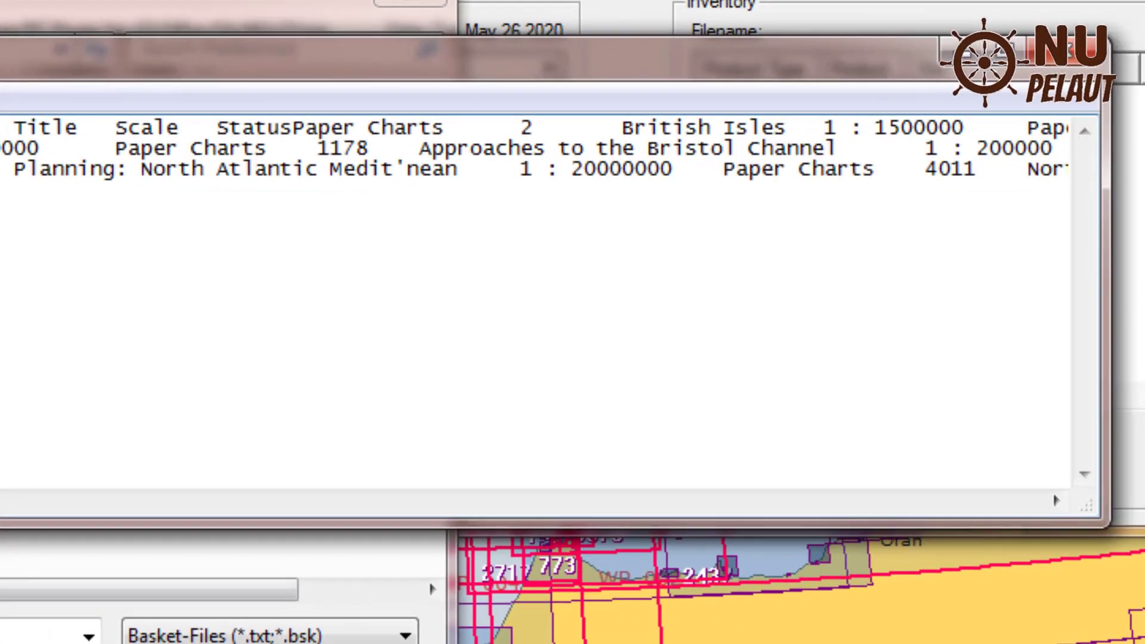
pyautogui.moveTo(573, 57); pyautogui.dragTo(578, 250)
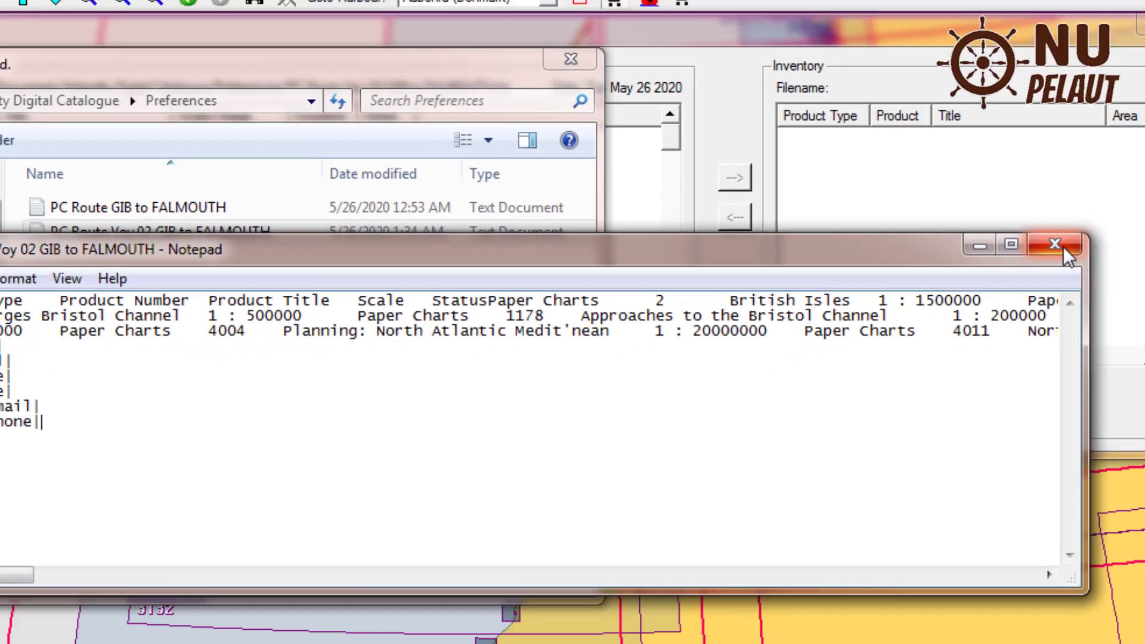
pyautogui.click(1080, 248)
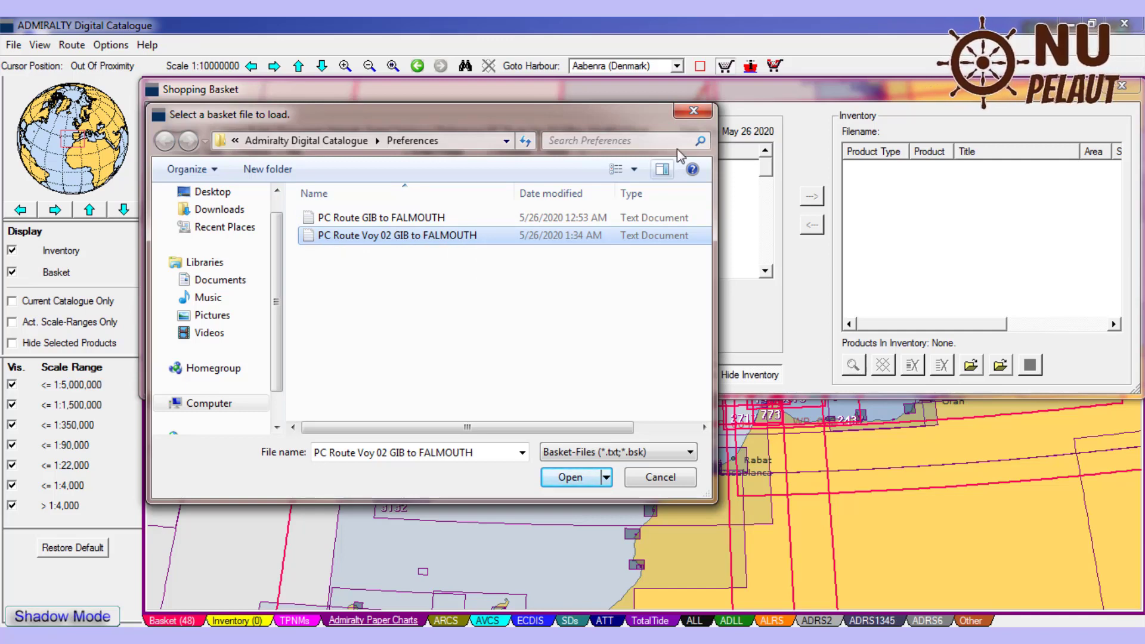
pyautogui.click(694, 112)
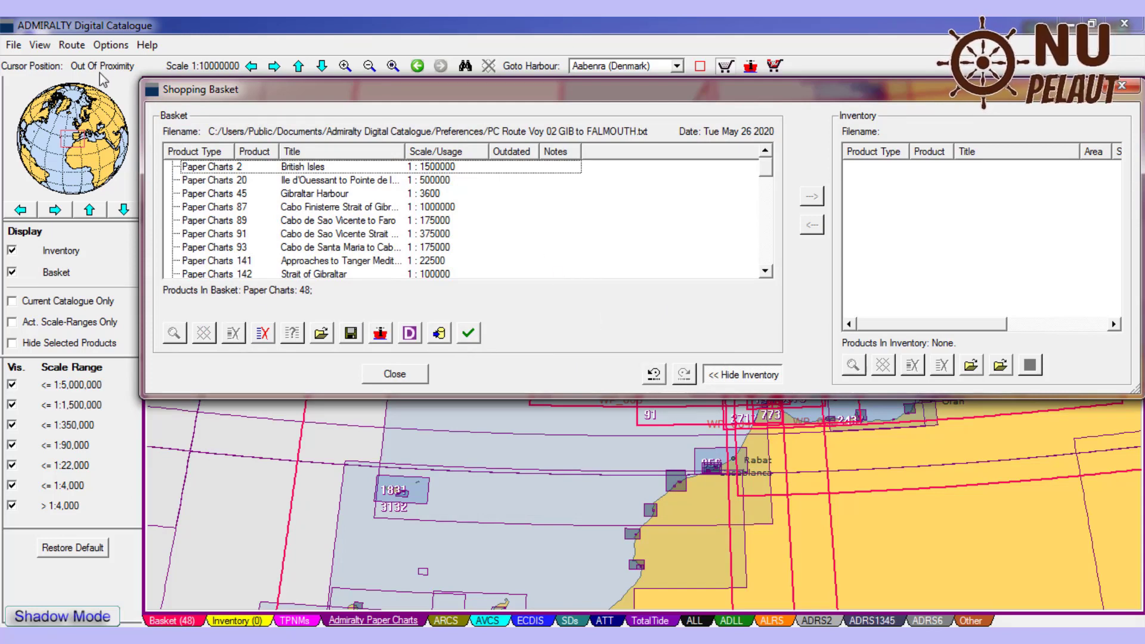
pyautogui.click(74, 50)
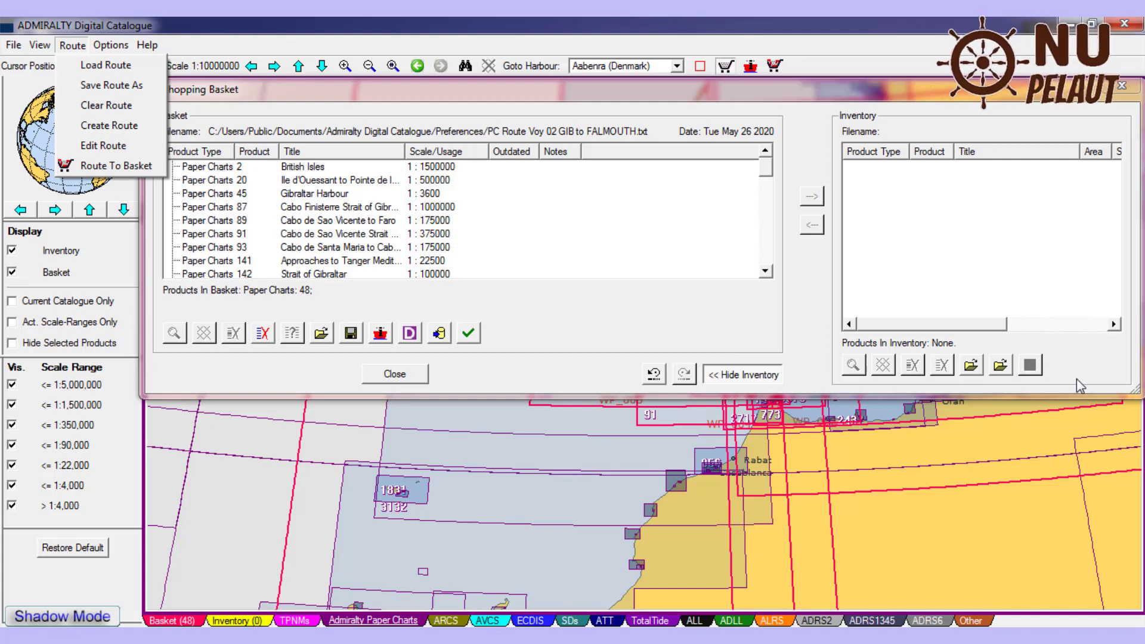
pyautogui.click(488, 384)
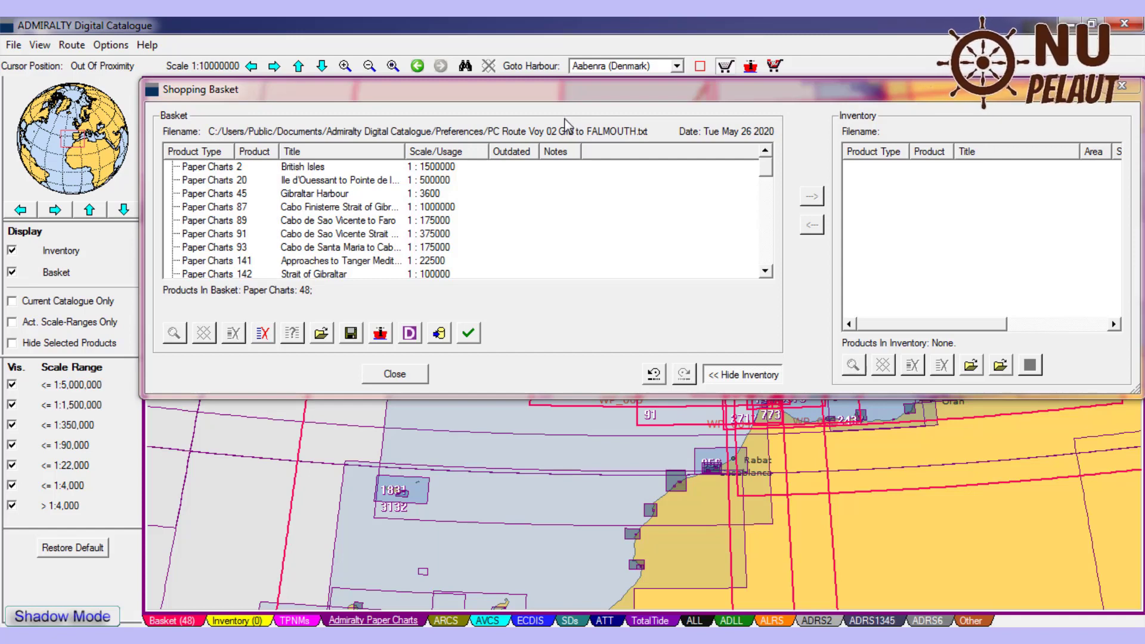
# Step: Move the Shopping Basket window off the upper part of the chart map and close it
pyautogui.moveTo(469, 90); pyautogui.dragTo(438, 146)
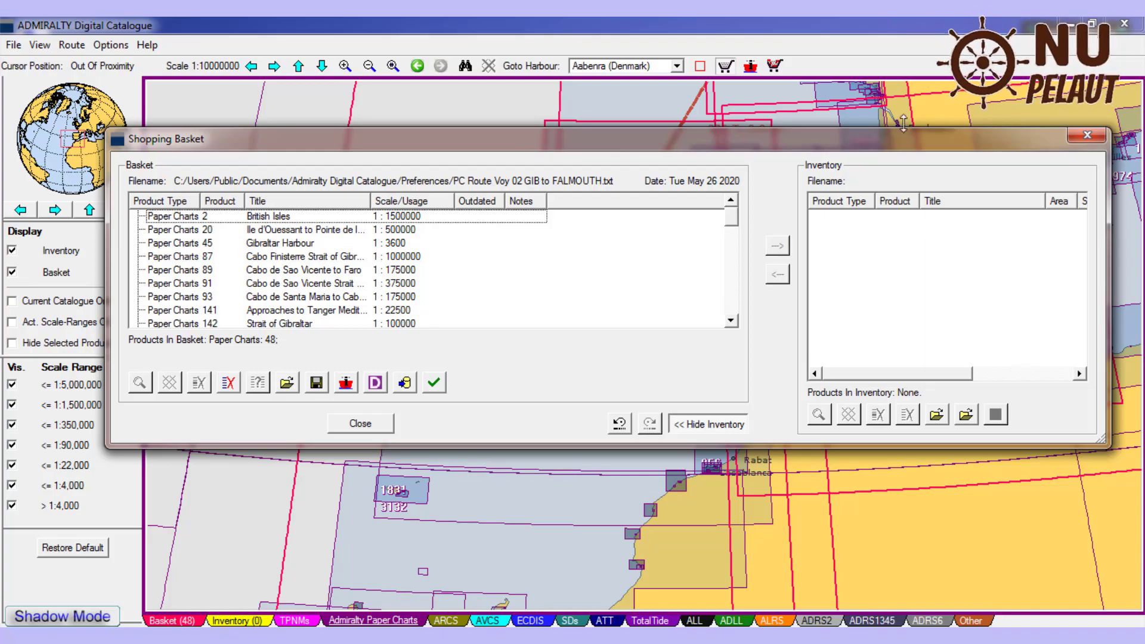
pyautogui.click(1091, 137)
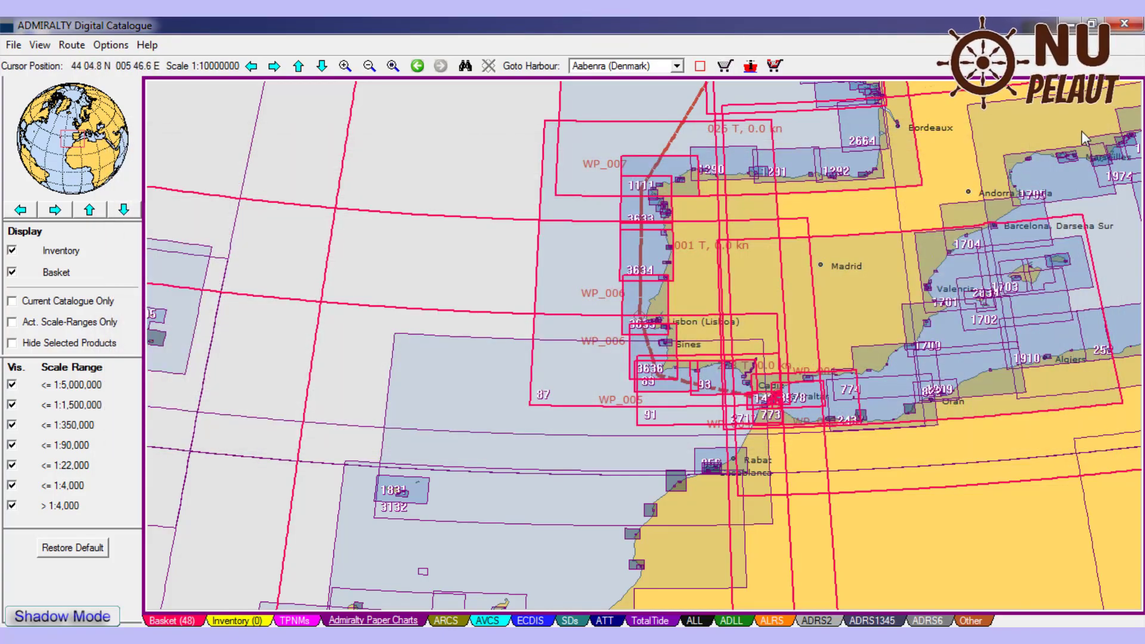